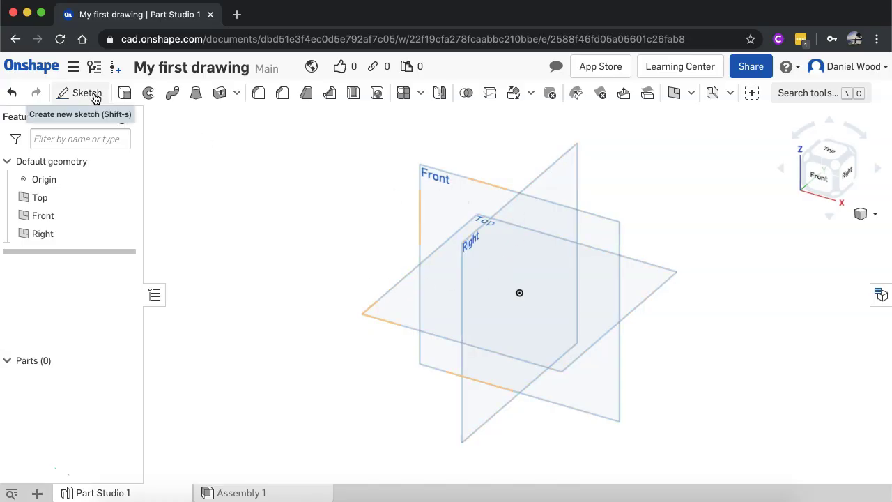
# Step: Start a new sketch on the Top plane
pyautogui.click(95, 97)
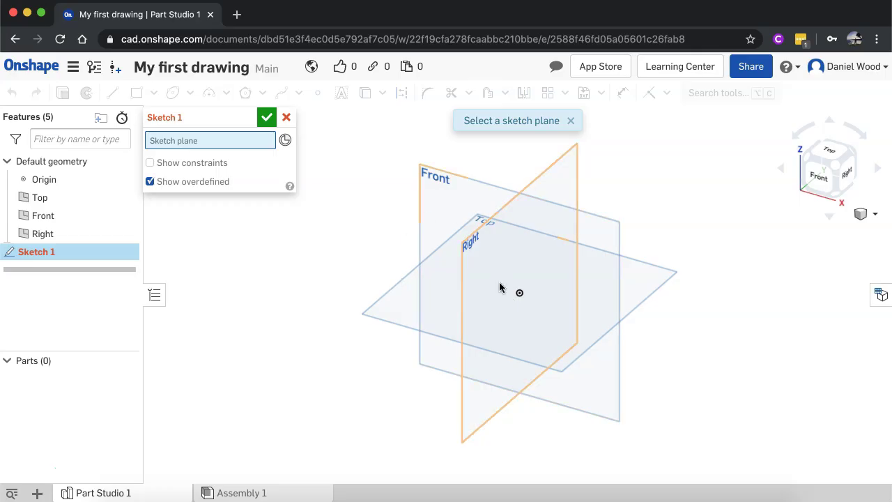
pyautogui.click(398, 311)
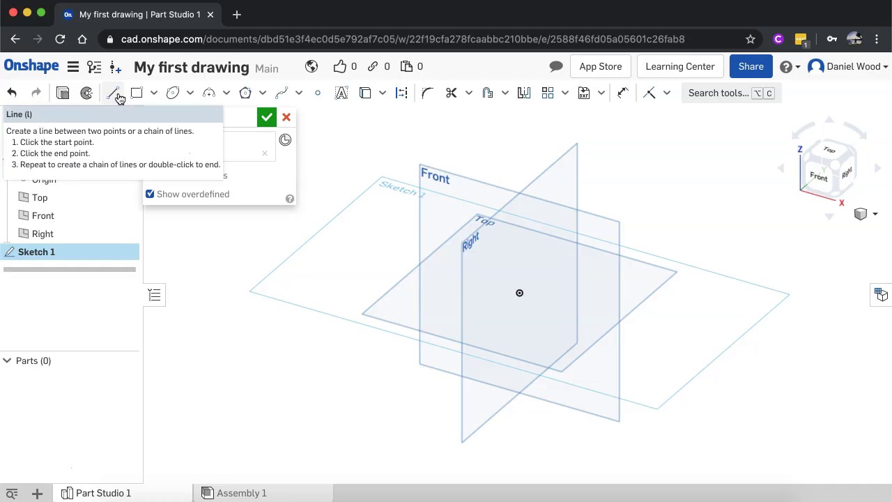
pyautogui.click(190, 92)
pyautogui.click(188, 117)
pyautogui.click(189, 93)
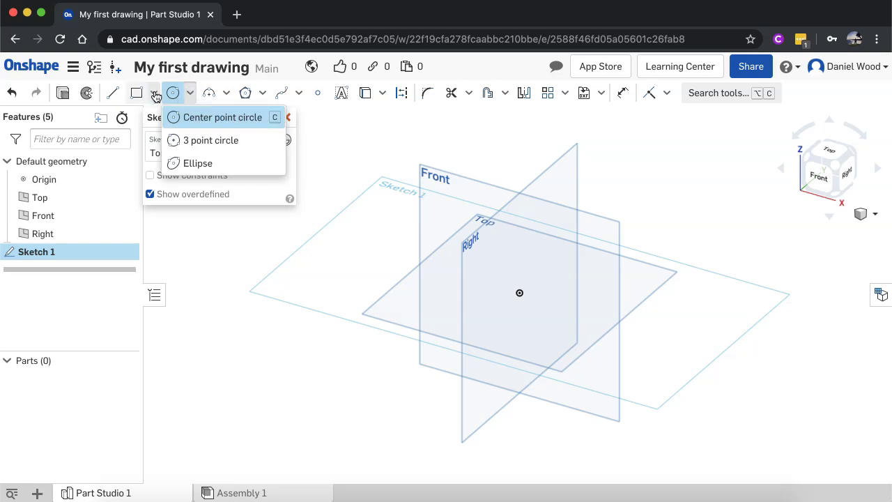
pyautogui.click(190, 93)
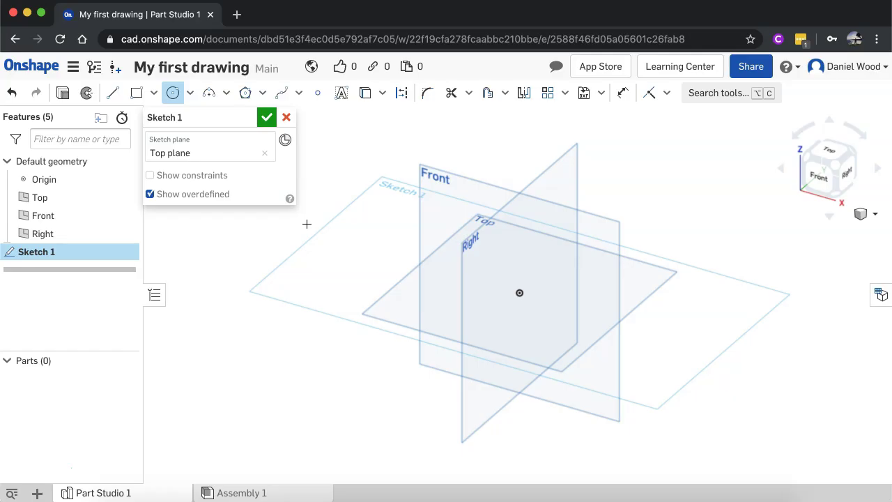
# Step: Sketch a corner rectangle about 225 mm by 109 mm around the origin on the Top plane
pyautogui.click(154, 94)
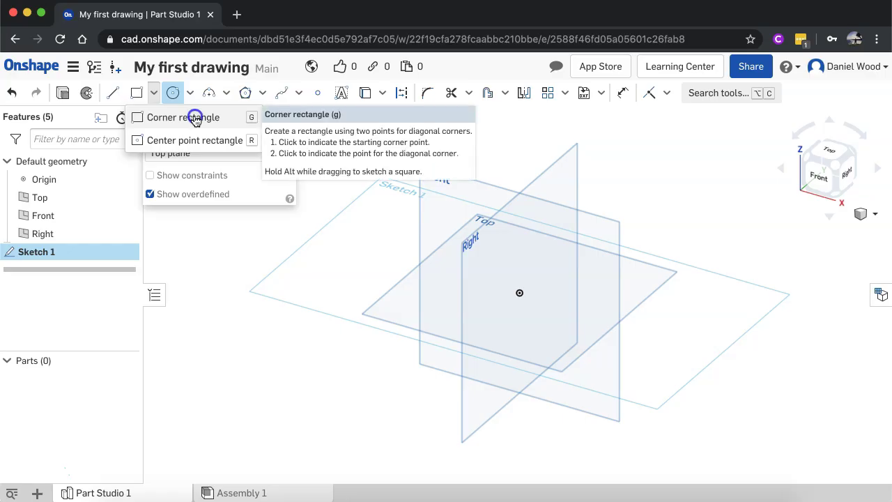
pyautogui.click(196, 119)
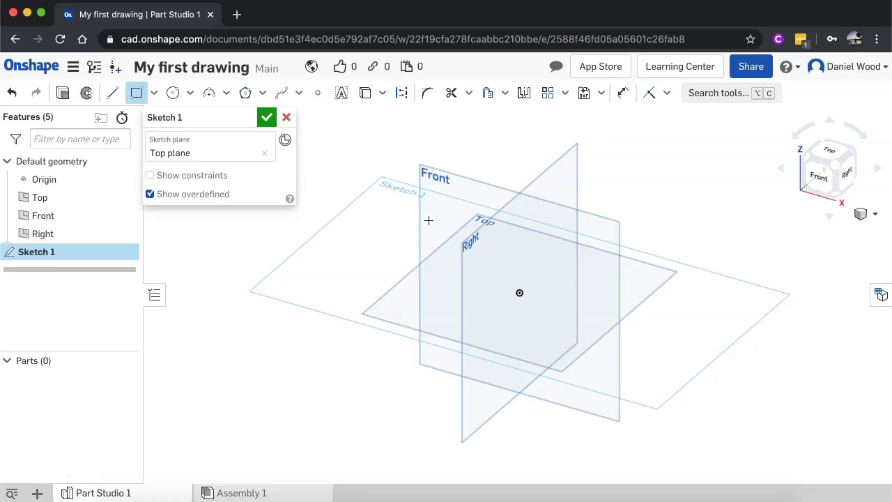
pyautogui.click(409, 212)
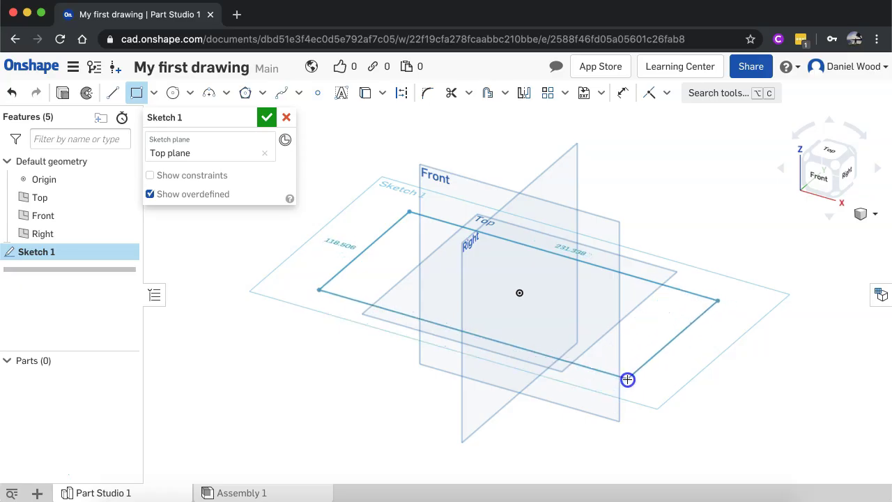
pyautogui.click(625, 371)
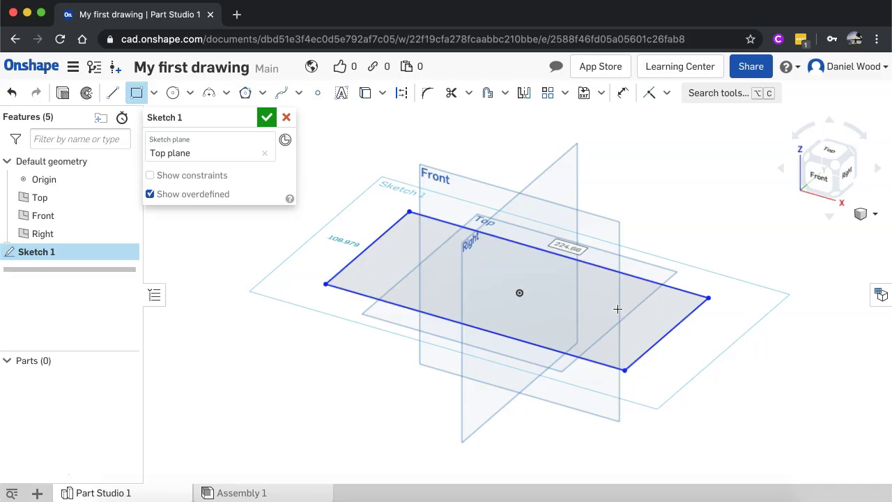
# Step: Set the rectangle's length to 200 mm and its width to 100 mm, and finish the sketch
pyautogui.write('200')
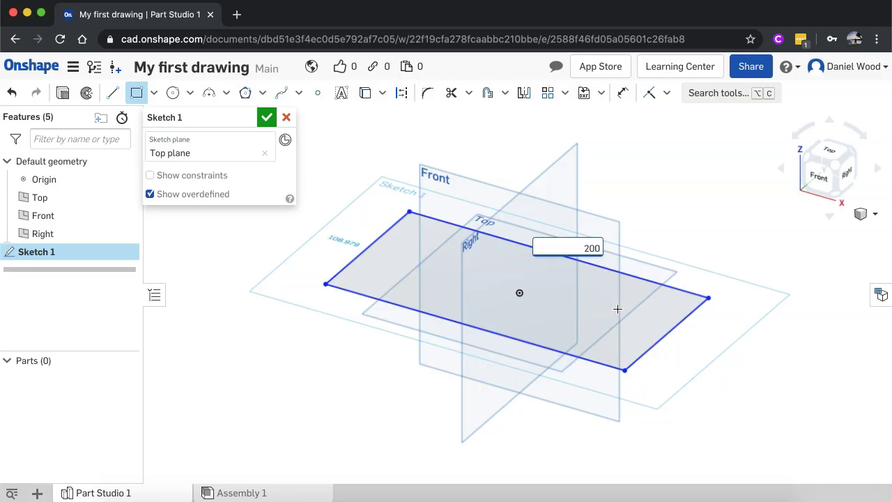
pyautogui.press('Return')
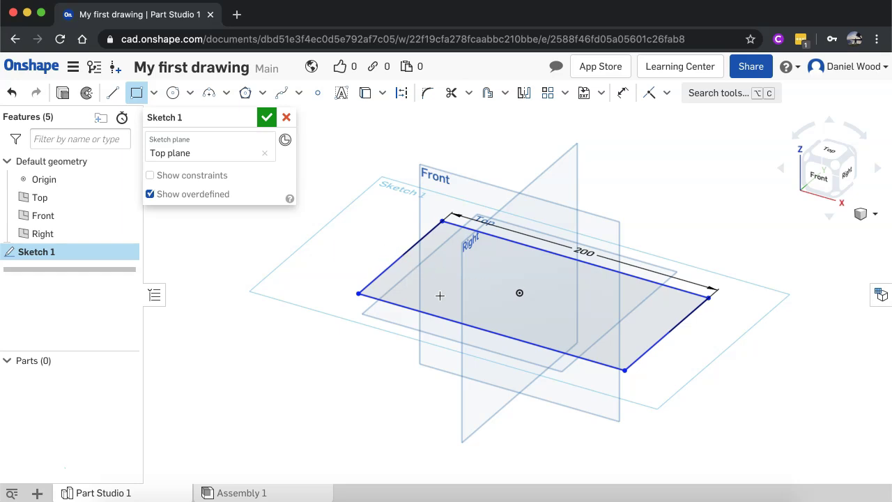
pyautogui.write('100')
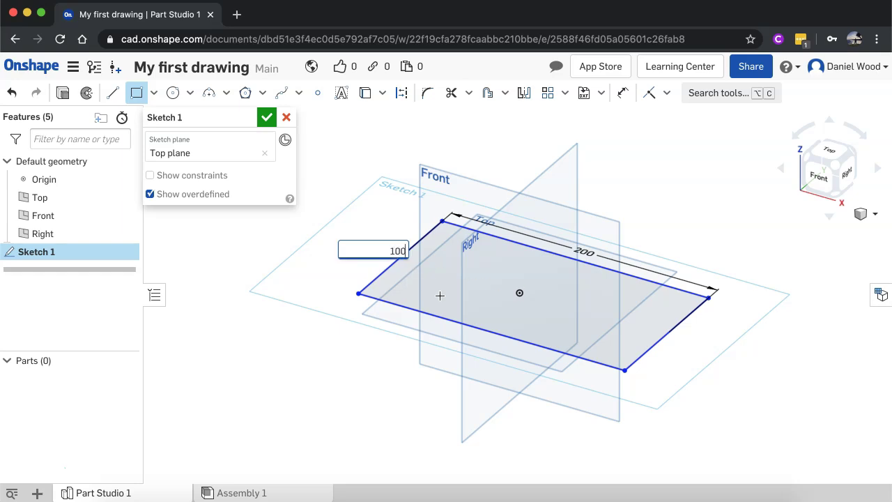
pyautogui.press('Return')
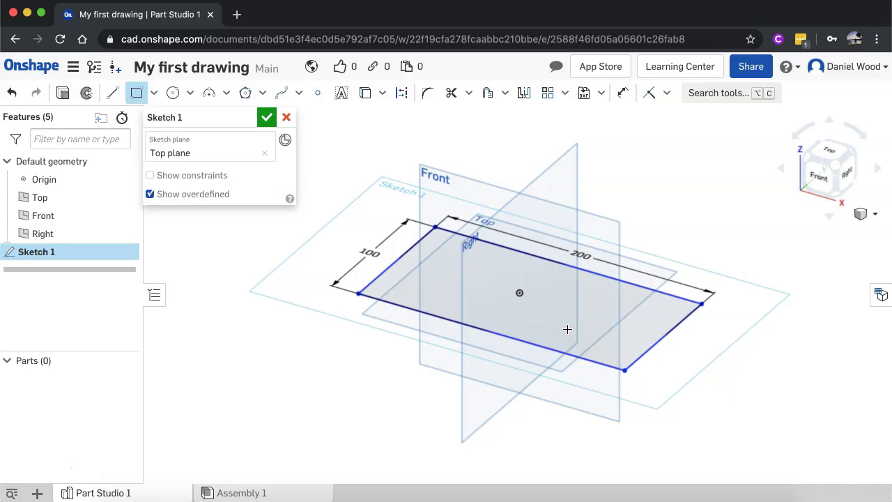
pyautogui.click(267, 118)
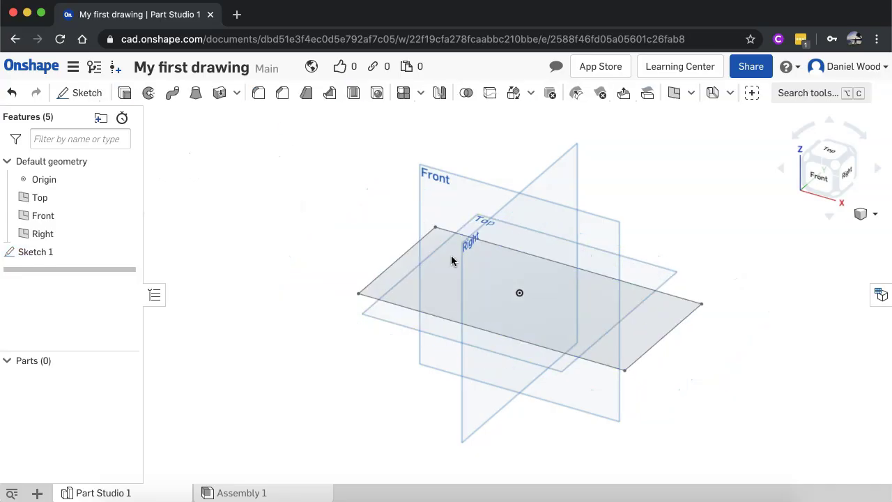
# Step: Review the workspace units and the available default length units, keeping Millimeter
pyautogui.click(399, 277)
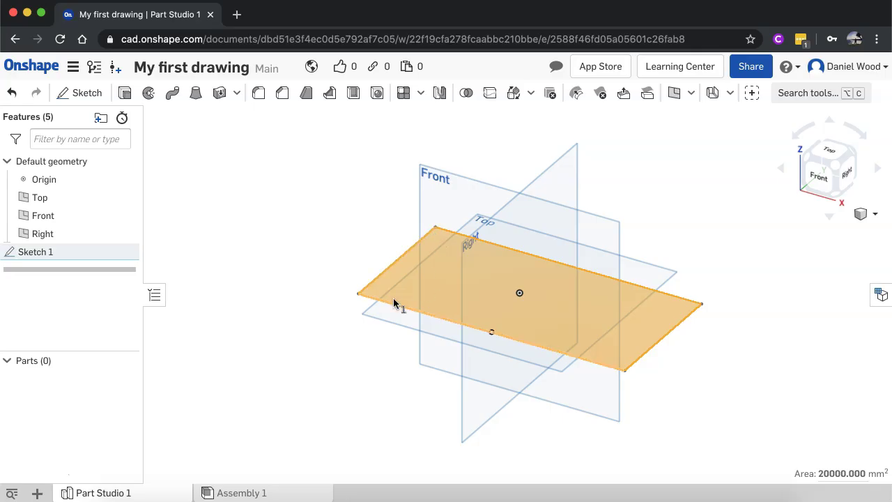
pyautogui.click(76, 69)
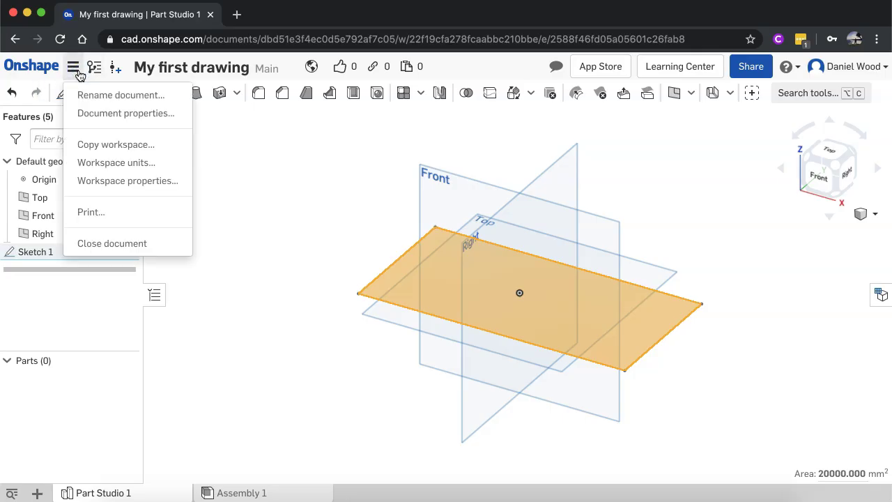
pyautogui.click(128, 167)
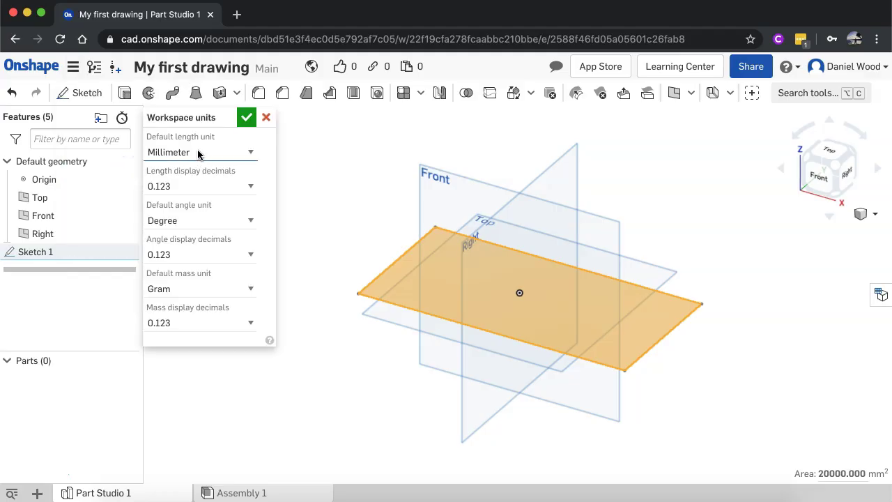
pyautogui.click(239, 152)
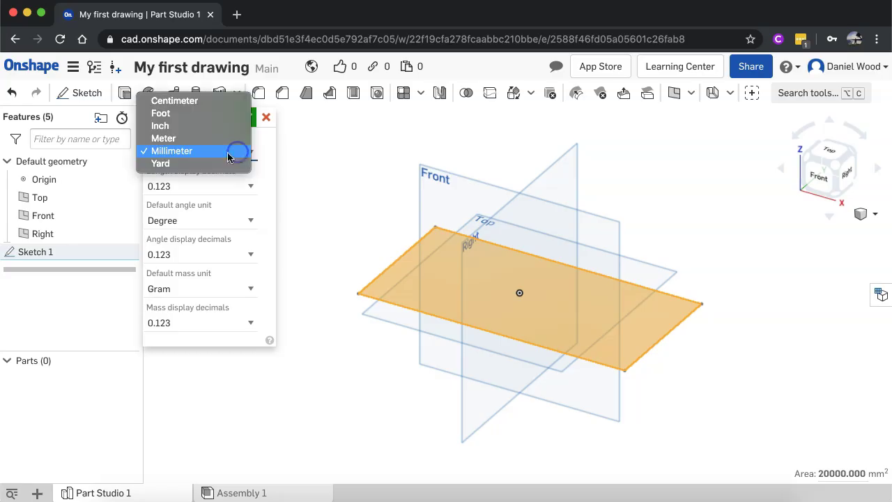
pyautogui.click(230, 151)
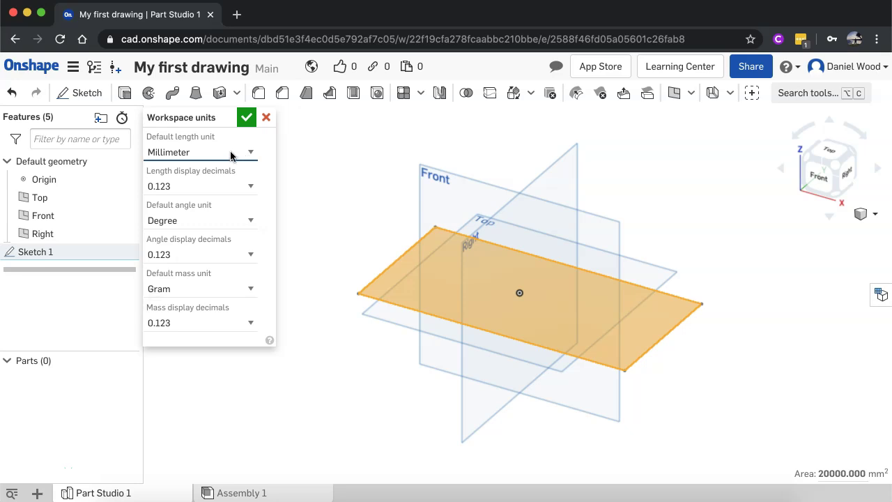
pyautogui.click(231, 152)
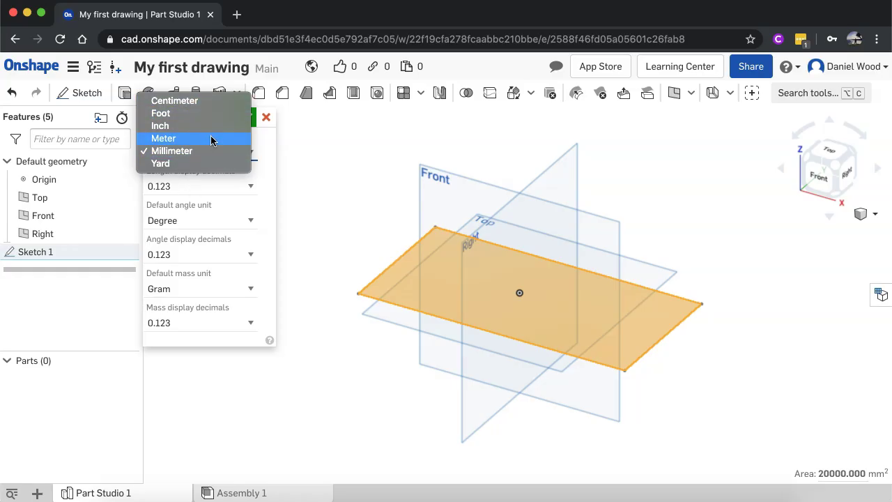
pyautogui.click(269, 140)
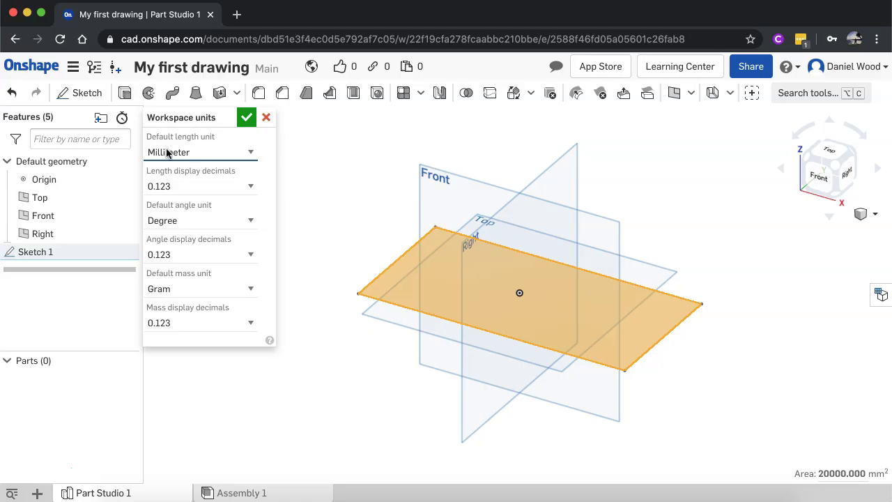
pyautogui.click(245, 117)
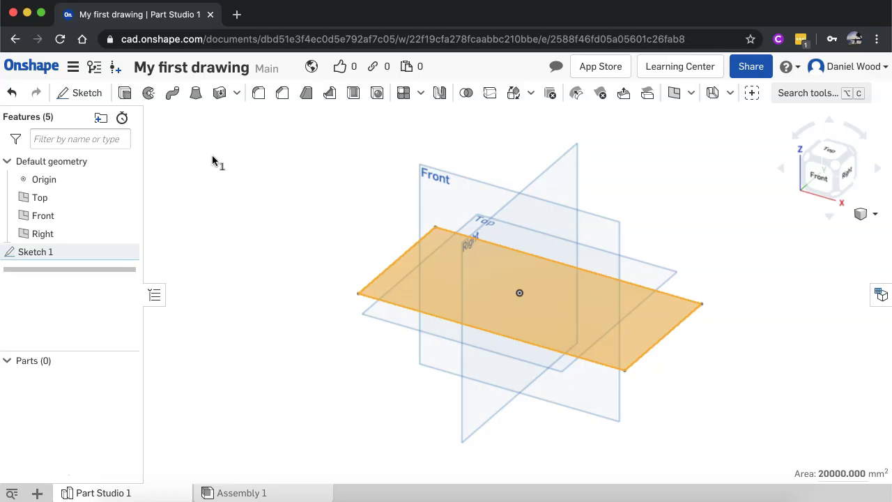
pyautogui.click(72, 67)
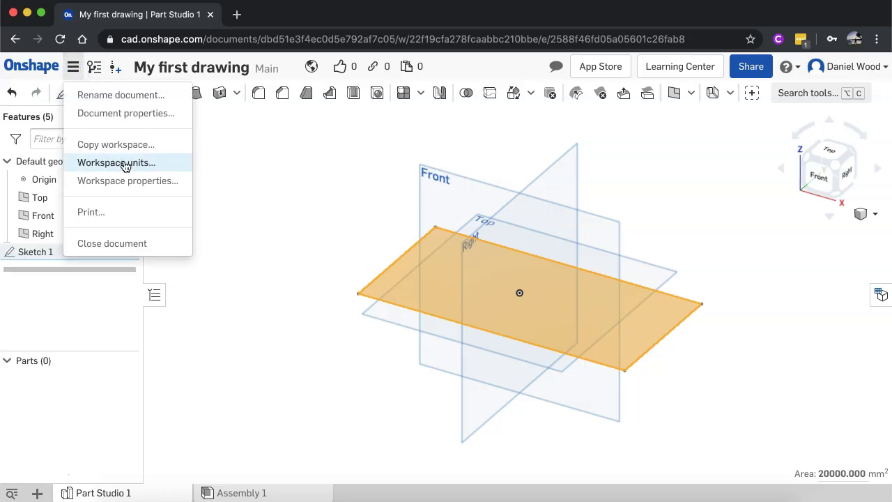
pyautogui.click(79, 70)
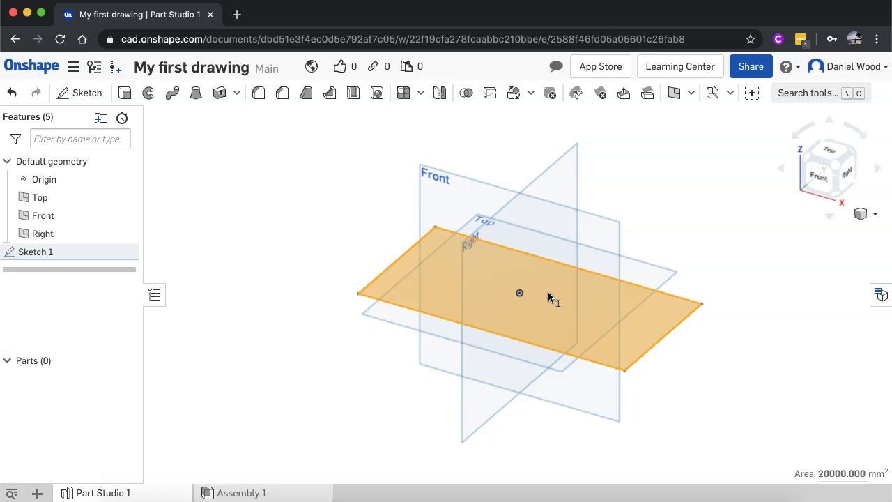
# Step: Delete the sketch containing the 200 by 100 mm rectangle
pyautogui.press('n')
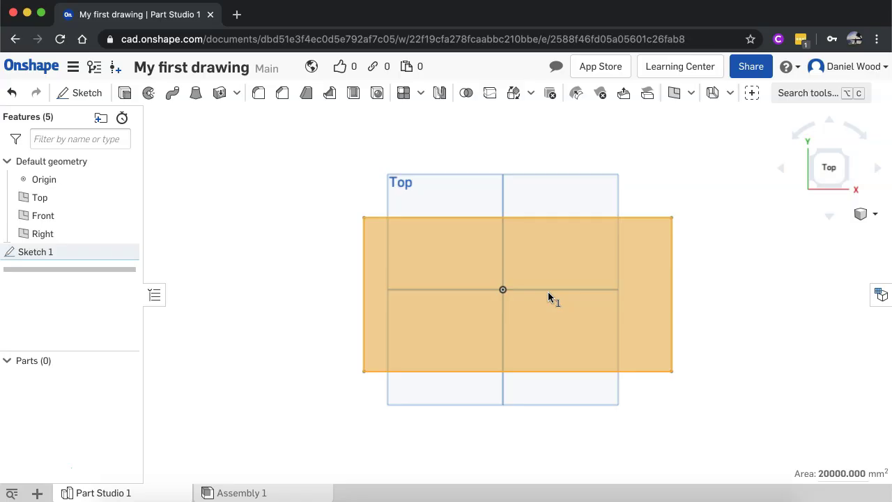
pyautogui.click(831, 167)
pyautogui.click(831, 167)
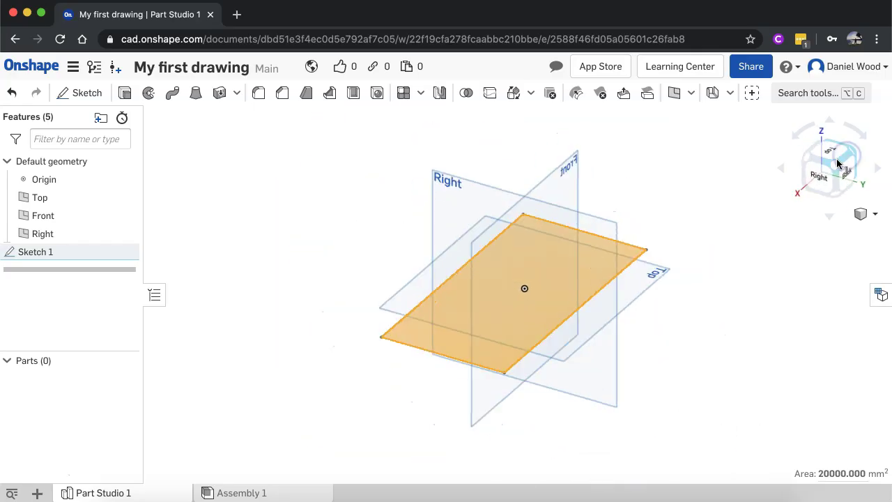
pyautogui.click(815, 161)
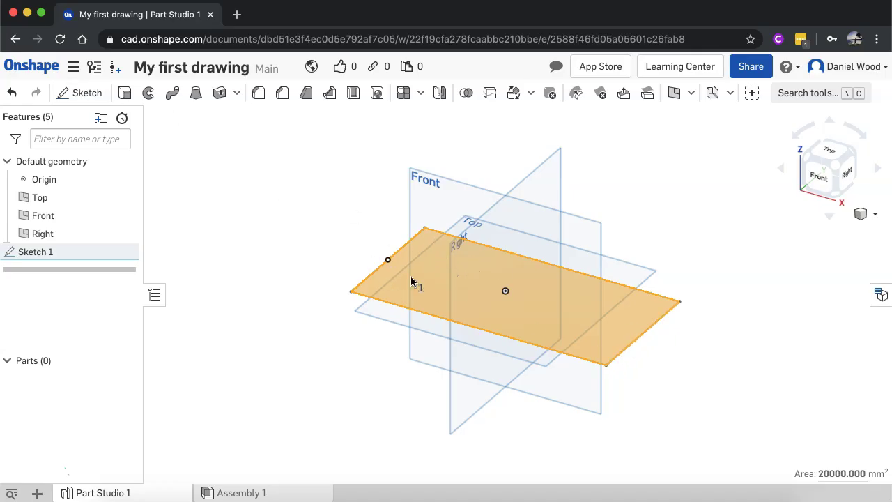
pyautogui.click(388, 278)
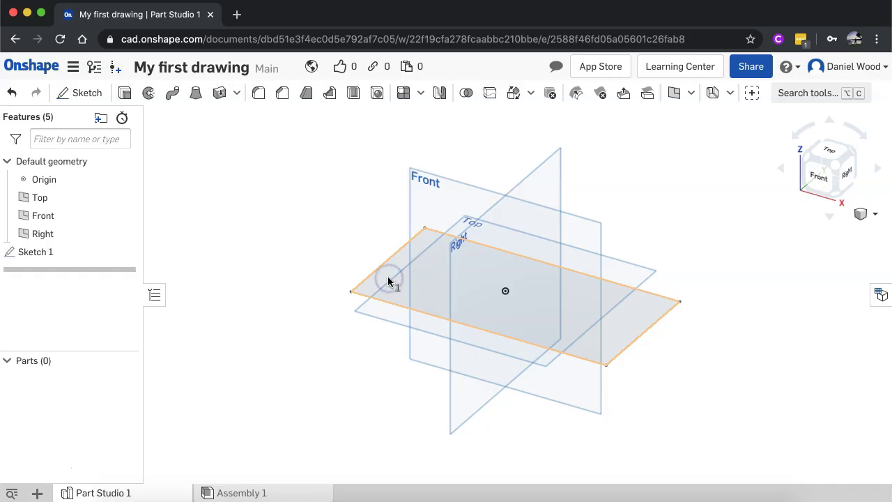
pyautogui.click(388, 279)
pyautogui.press('Delete')
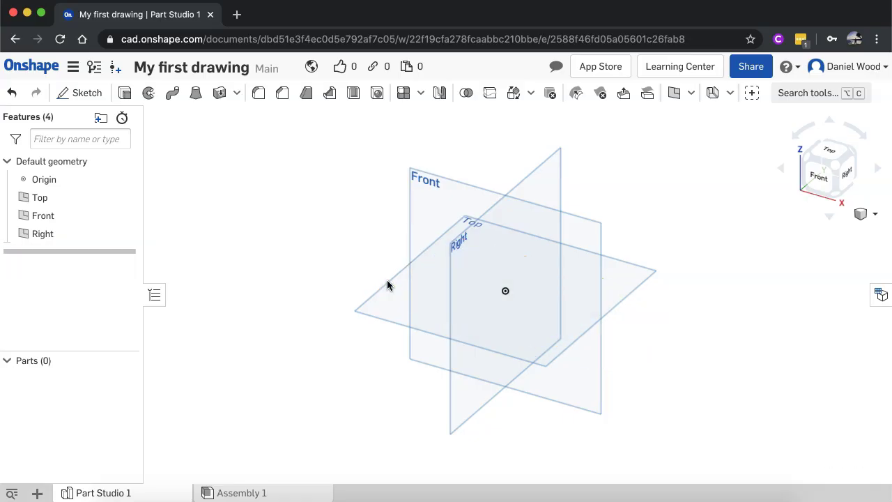
# Step: Sketch a center point rectangle about 113 mm by 85 mm on the Top plane, centred on the origin
pyautogui.click(86, 95)
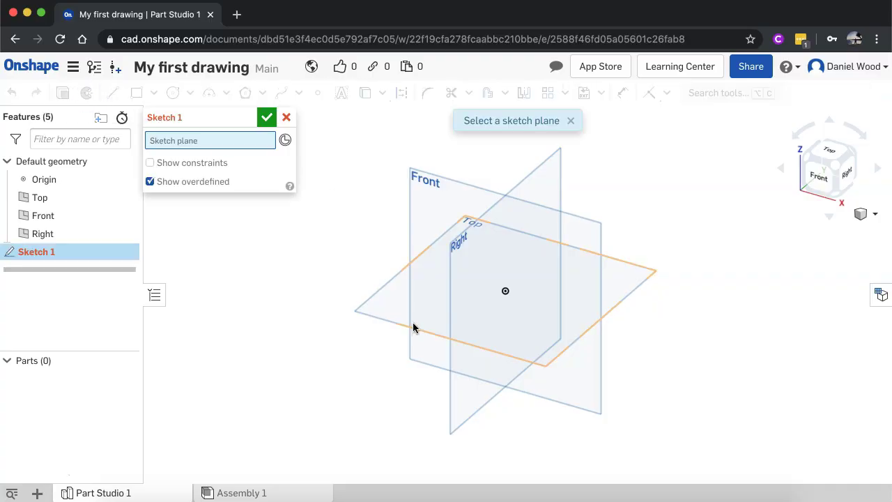
pyautogui.click(382, 299)
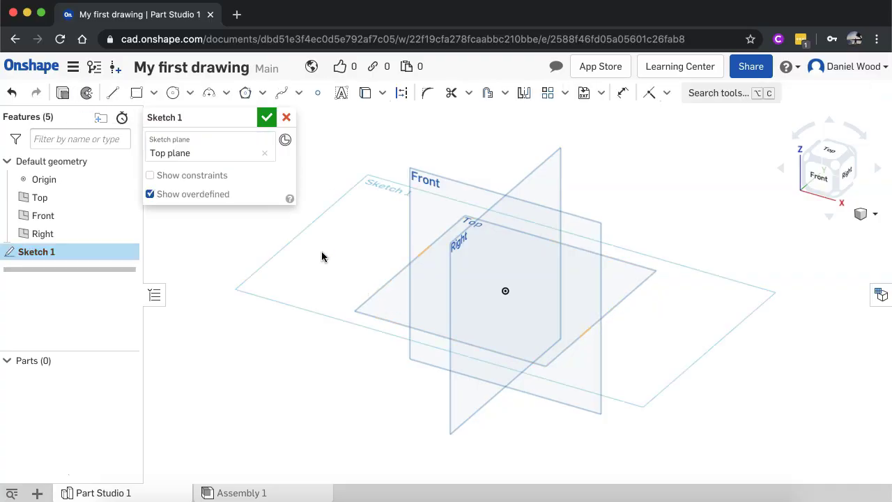
pyautogui.click(154, 94)
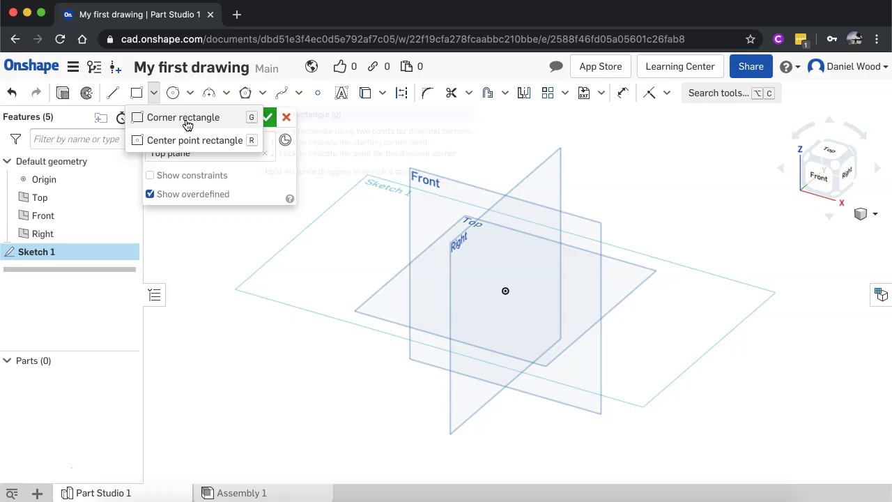
pyautogui.click(223, 142)
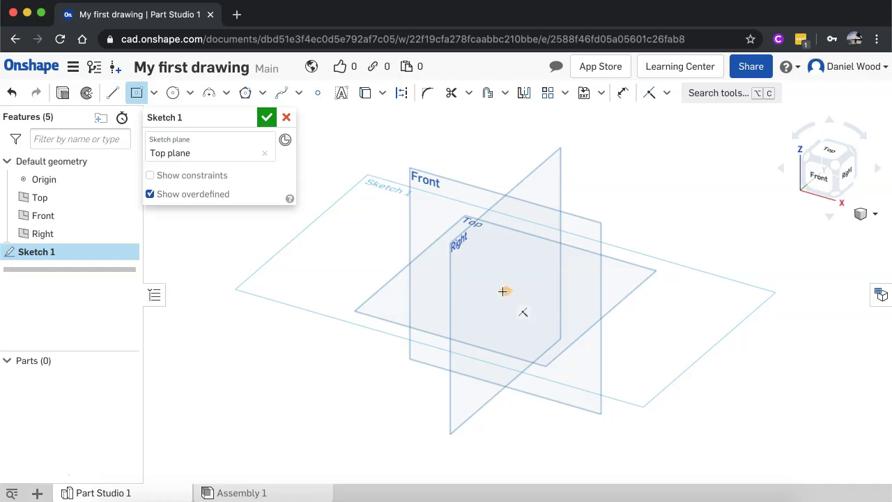
pyautogui.click(505, 291)
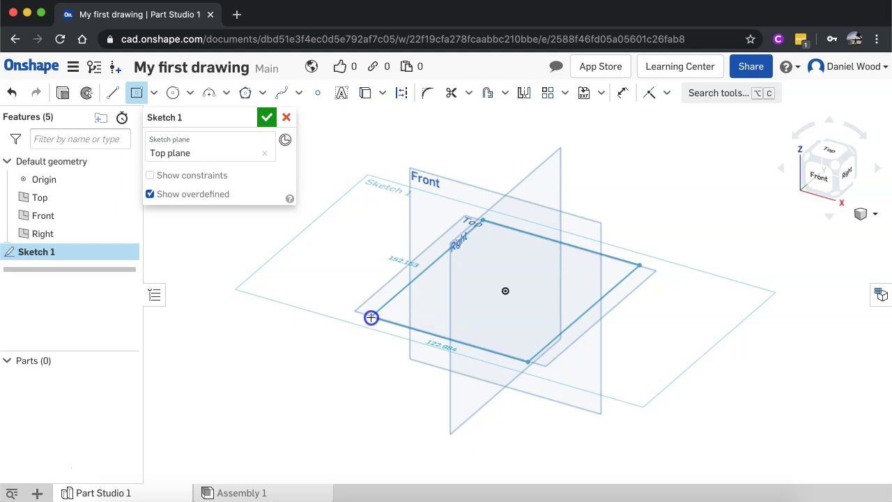
pyautogui.click(402, 298)
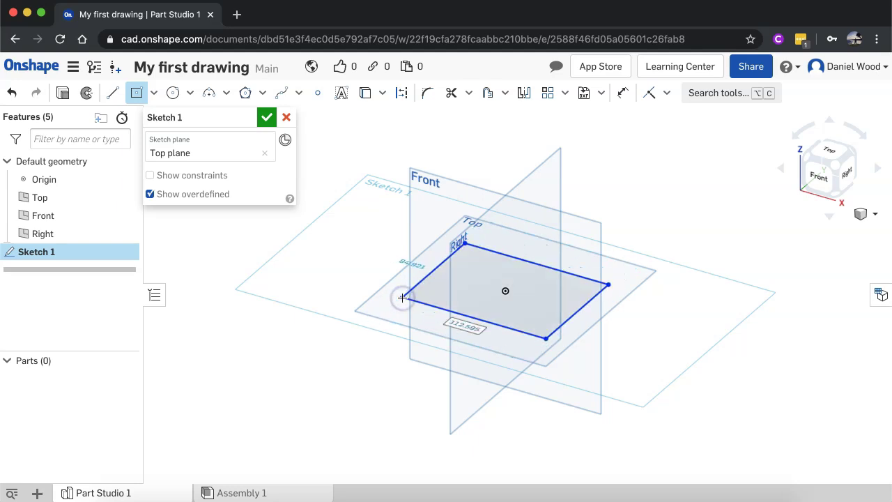
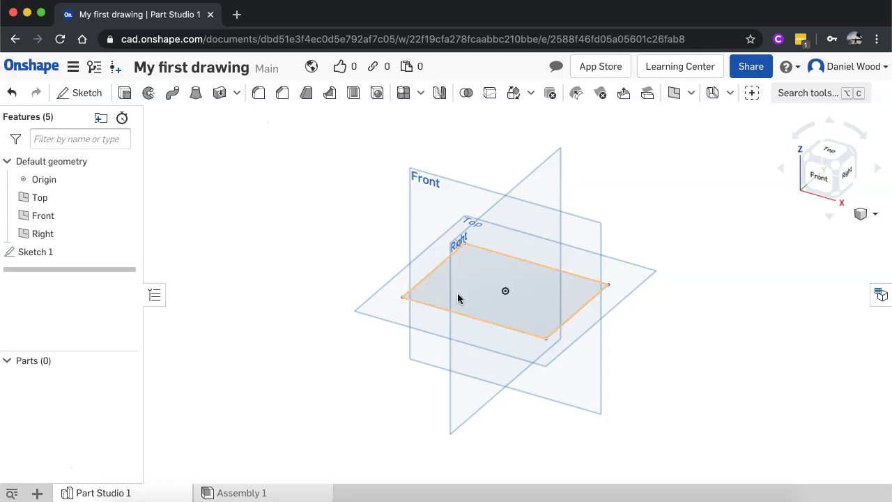
# Step: Extrude the rectangular sketch region upward as a new solid with a depth of 50 mm
pyautogui.click(432, 301)
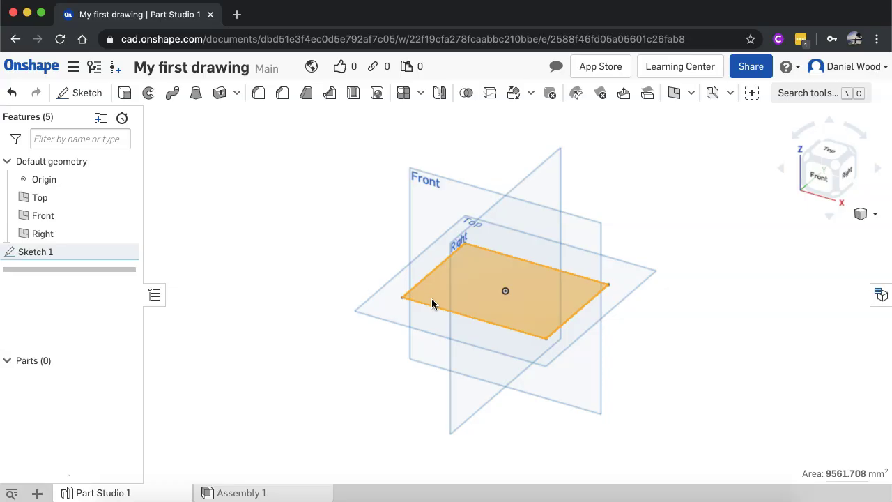
pyautogui.click(124, 95)
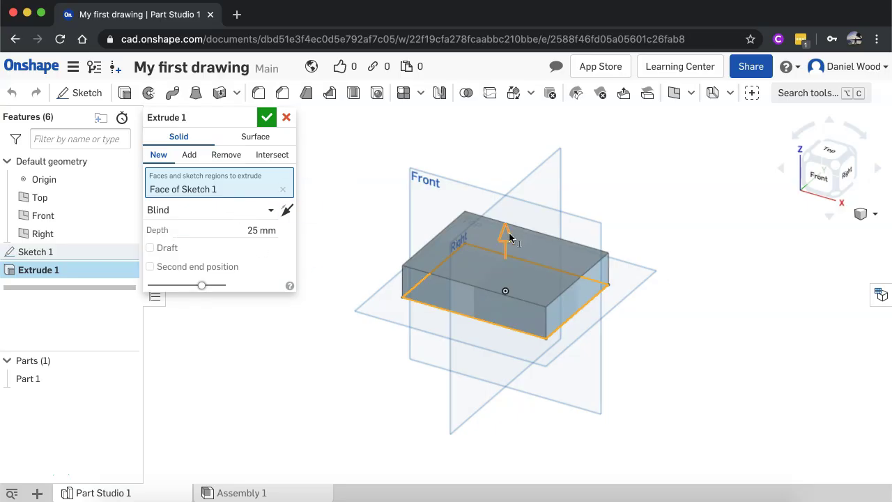
pyautogui.moveTo(509, 238); pyautogui.dragTo(504, 145)
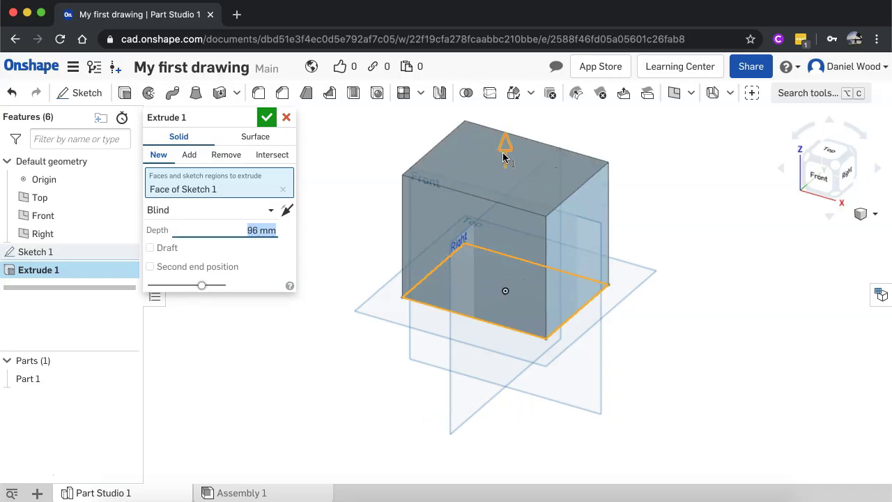
pyautogui.moveTo(507, 163); pyautogui.dragTo(506, 195)
pyautogui.click(257, 231)
pyautogui.press('BackSpace')
pyautogui.press('BackSpace')
pyautogui.write('50')
pyautogui.press('Return')
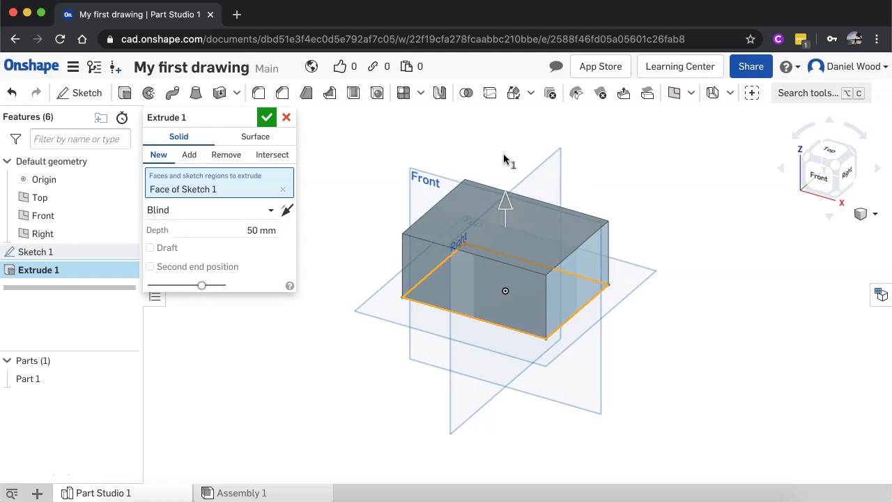
# Step: Change the extrusion depth to about 70 mm, try the opposite direction, and accept the extrusion upward from the Top plane
pyautogui.moveTo(509, 202); pyautogui.dragTo(502, 365)
pyautogui.moveTo(501, 287); pyautogui.dragTo(488, 179)
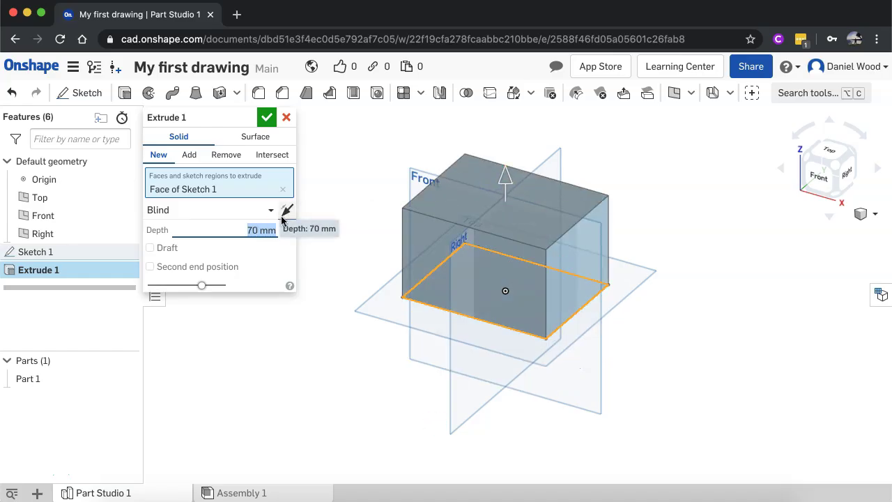
pyautogui.click(250, 230)
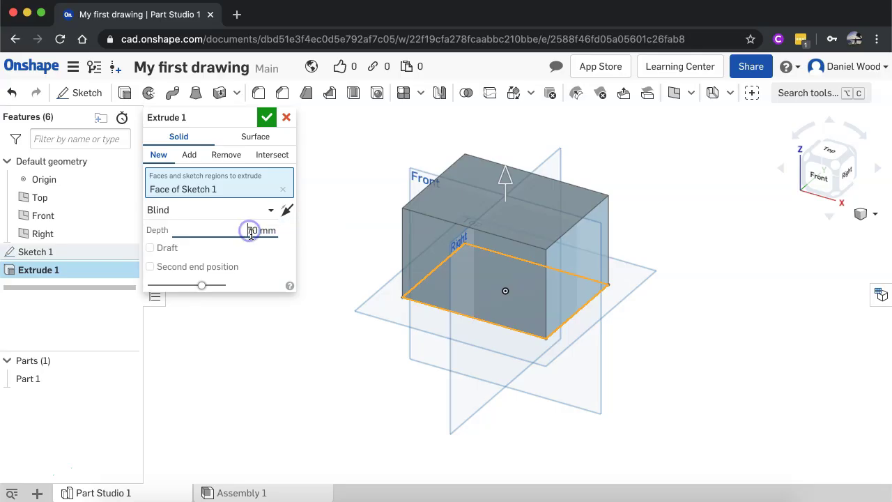
pyautogui.click(285, 210)
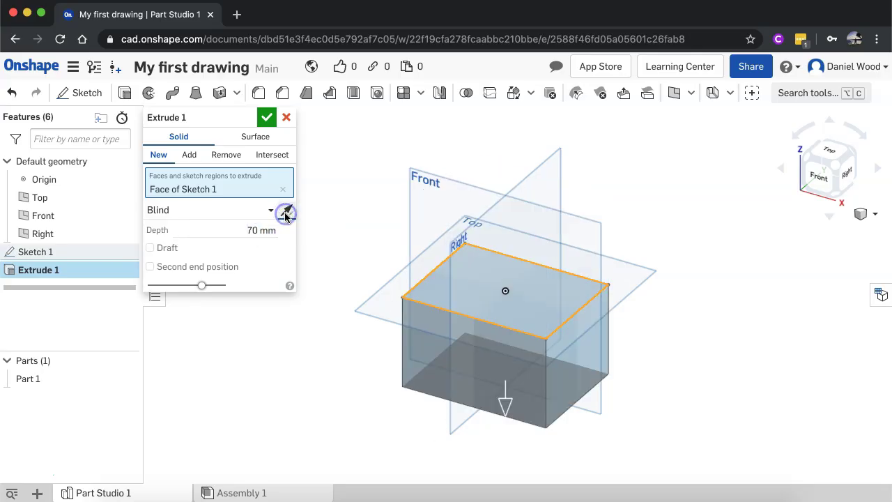
pyautogui.click(286, 211)
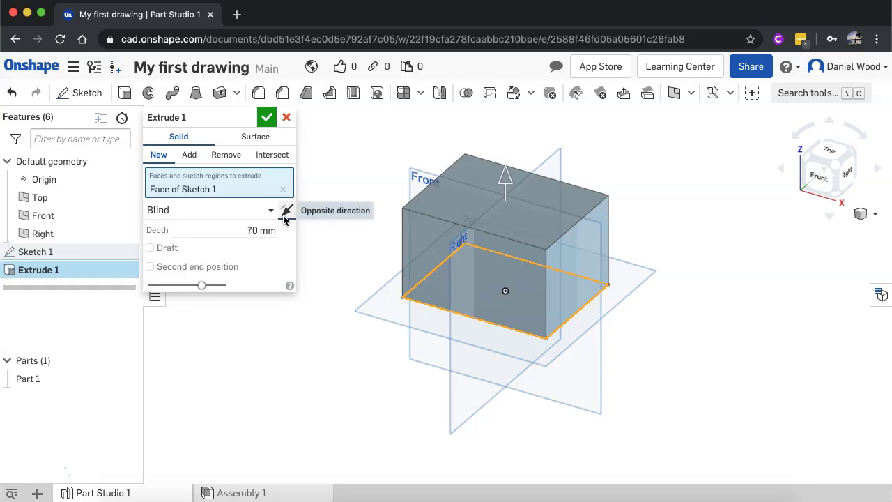
pyautogui.click(266, 117)
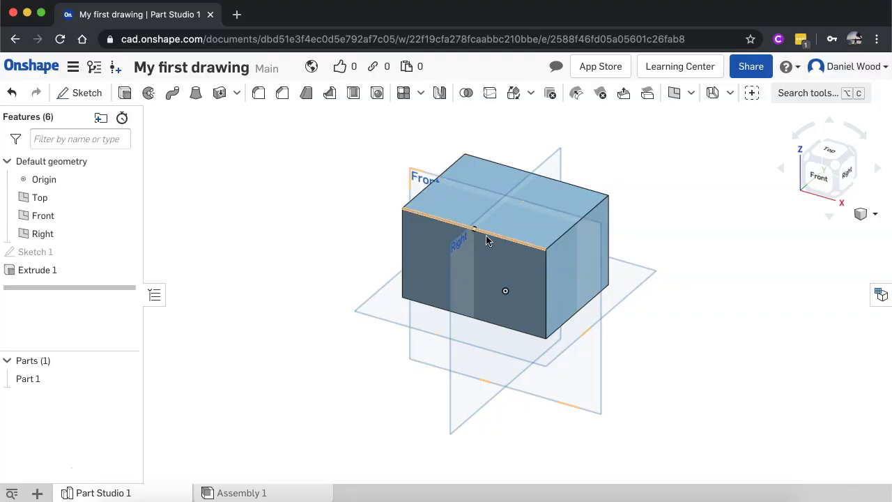
# Step: Extrude the block's top face about 24 mm with Add, and switch the operation to Remove with a downward depth of about 50 mm
pyautogui.click(518, 214)
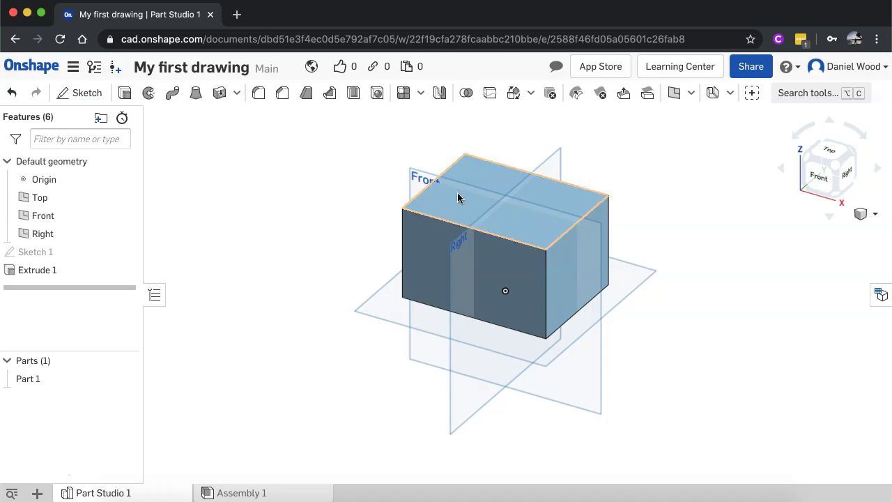
pyautogui.click(505, 204)
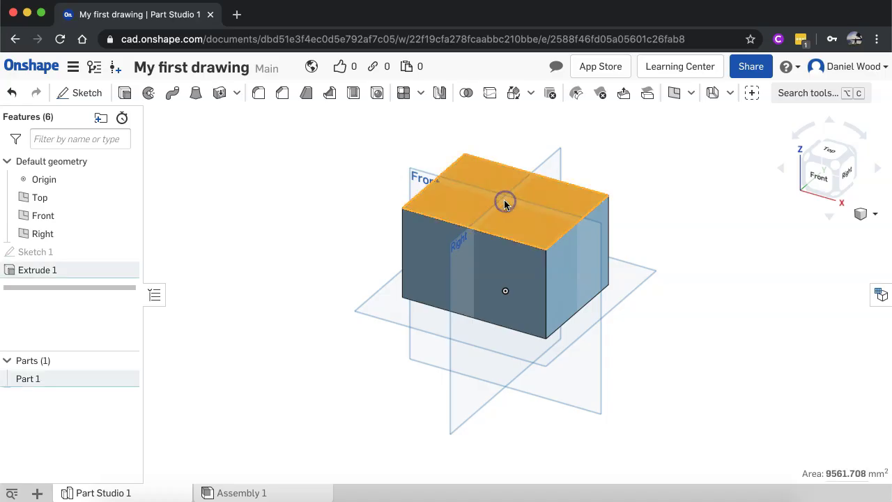
pyautogui.click(124, 94)
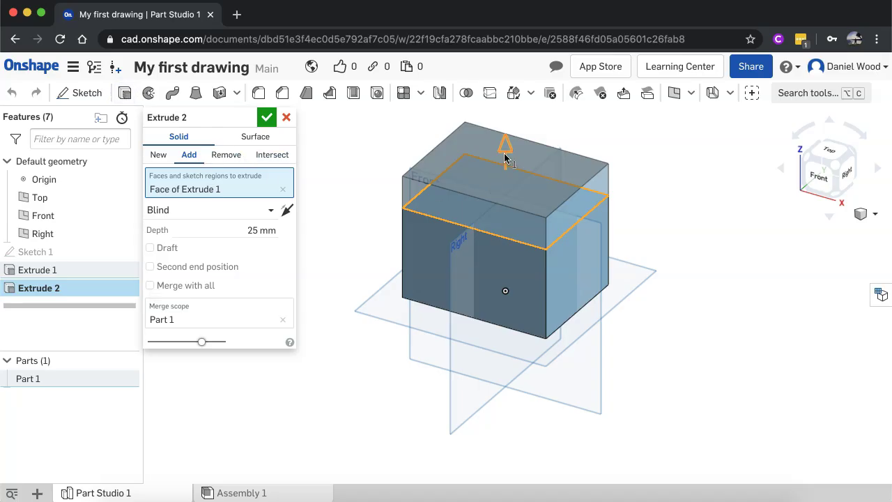
pyautogui.moveTo(506, 159)
pyautogui.mouseDown()
pyautogui.moveTo(505, 115)
pyautogui.moveTo(505, 164)
pyautogui.mouseUp()
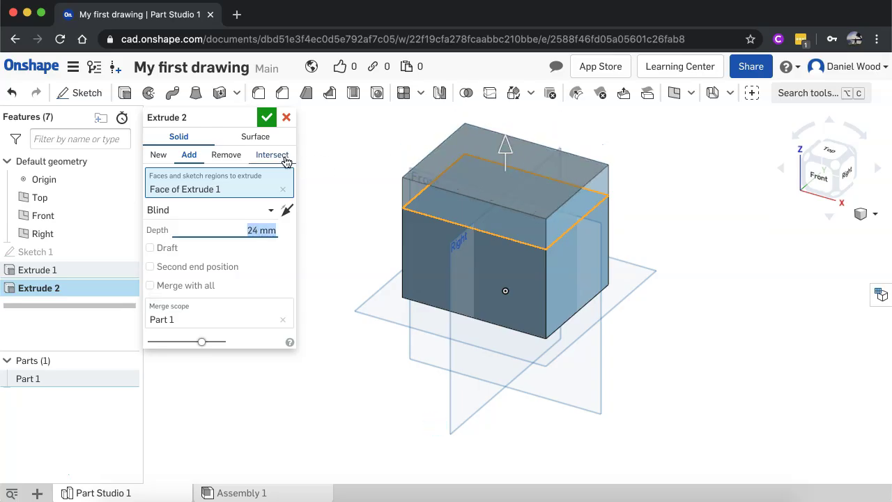
pyautogui.click(241, 156)
pyautogui.moveTo(505, 257); pyautogui.dragTo(505, 294)
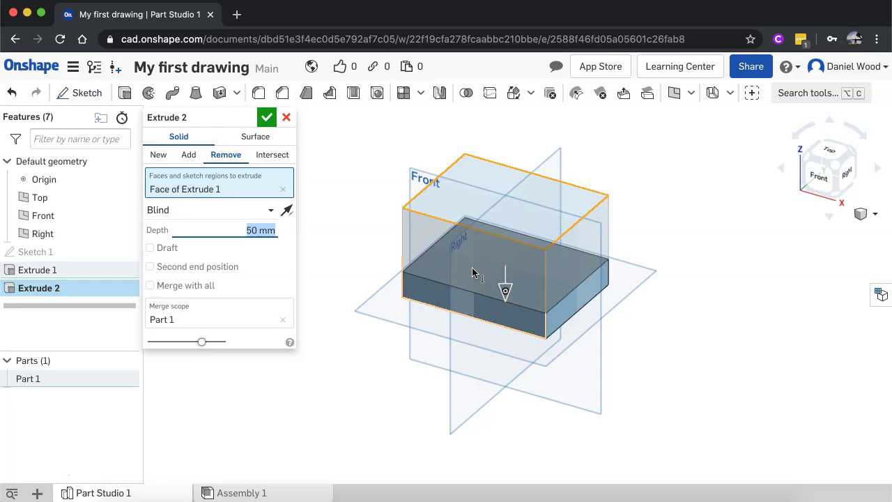
# Step: Try Intersect and Add with the depth at about 45 mm, and finish the top-face extrusion with Remove
pyautogui.click(273, 156)
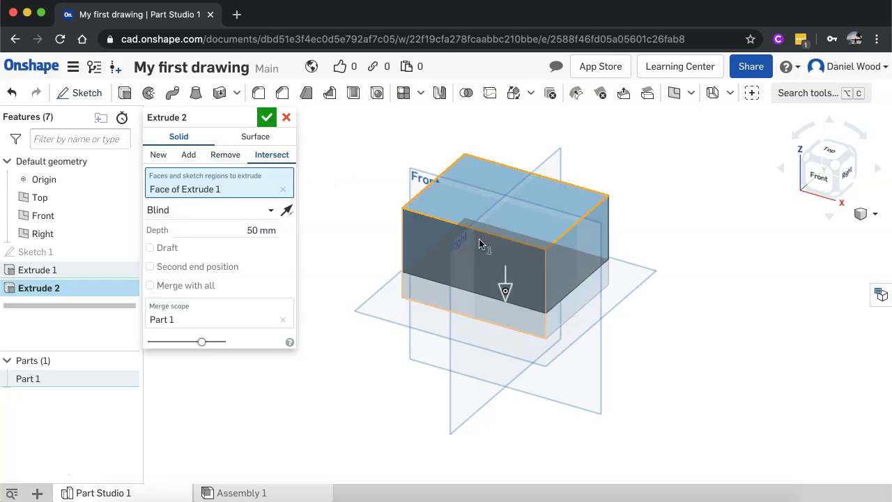
pyautogui.moveTo(505, 286)
pyautogui.mouseDown()
pyautogui.moveTo(508, 251)
pyautogui.moveTo(512, 285)
pyautogui.mouseUp()
pyautogui.click(193, 159)
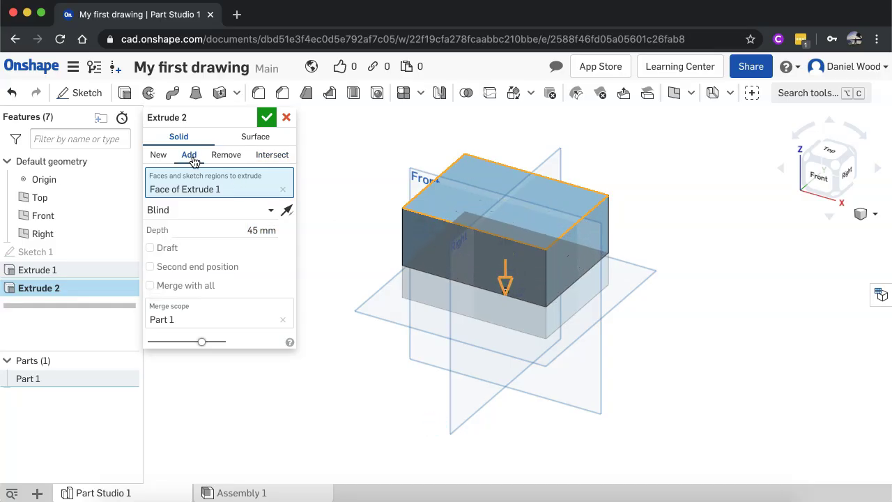
pyautogui.click(232, 159)
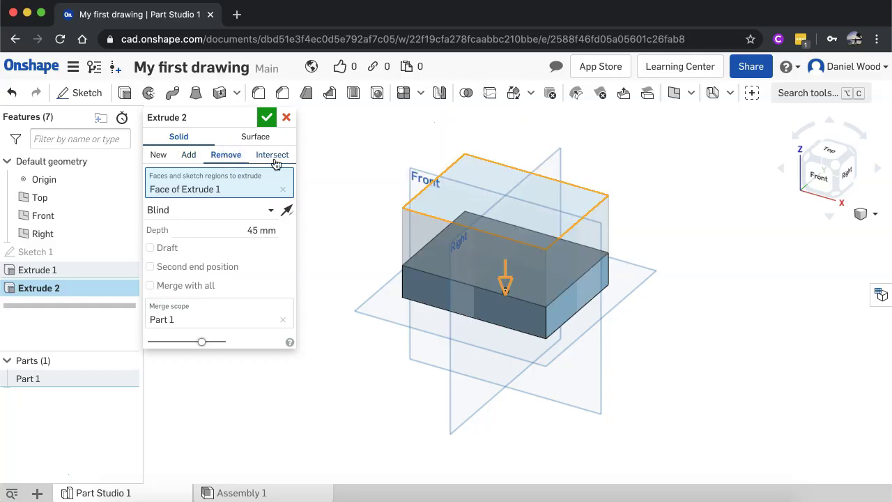
pyautogui.click(266, 117)
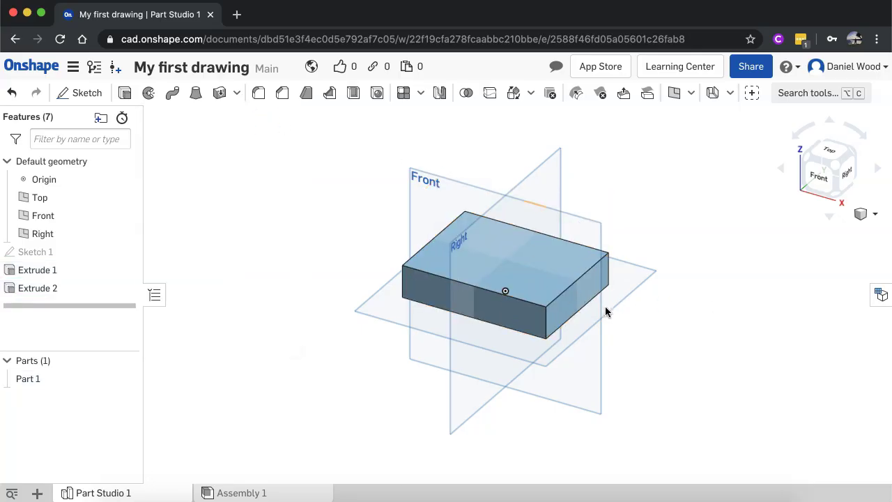
# Step: Extrude the block's end face on the positive X side outward by about 69 mm, adding it to the existing part
pyautogui.click(588, 294)
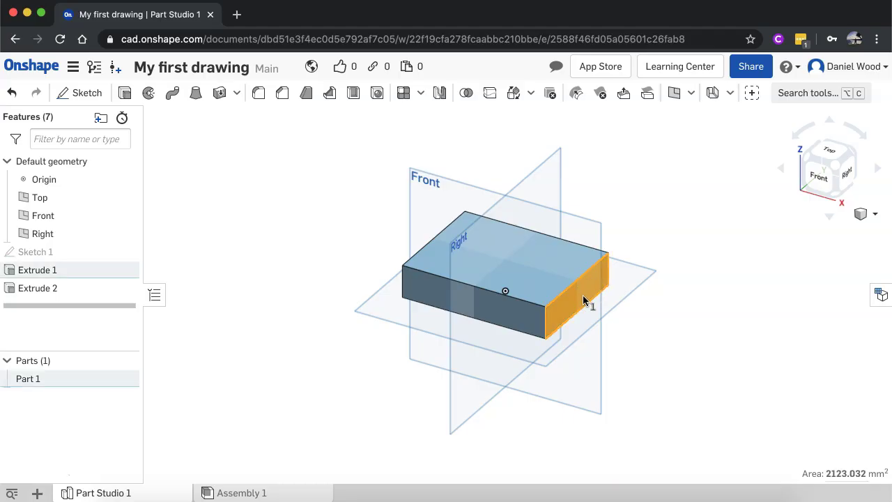
pyautogui.click(125, 93)
pyautogui.moveTo(633, 313); pyautogui.dragTo(695, 324)
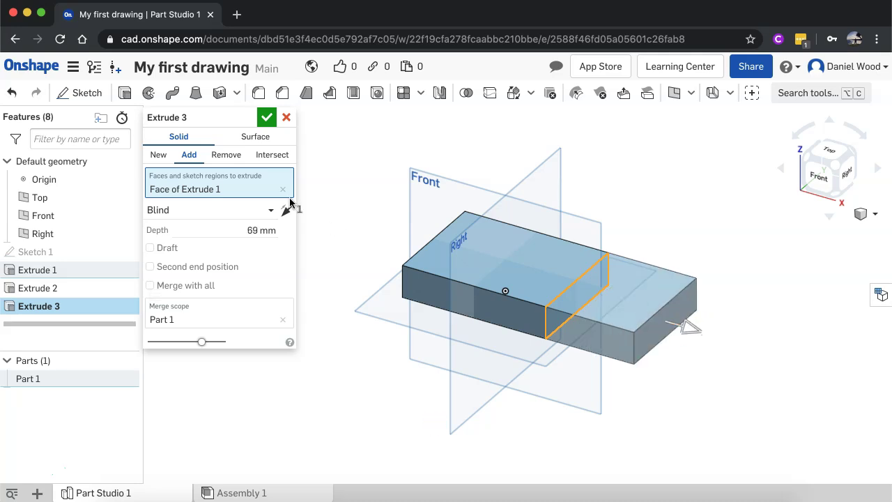
pyautogui.click(267, 118)
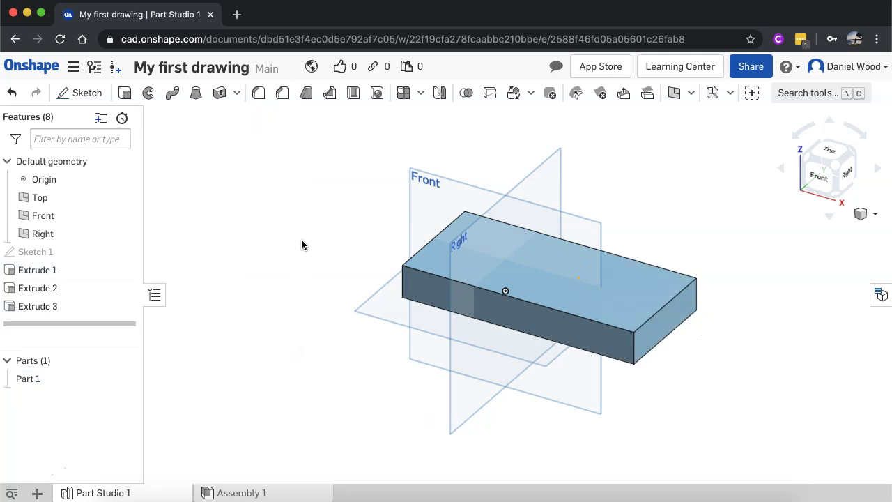
# Step: Delete all three extrude features together, keeping the rectangle sketch
pyautogui.click(83, 305)
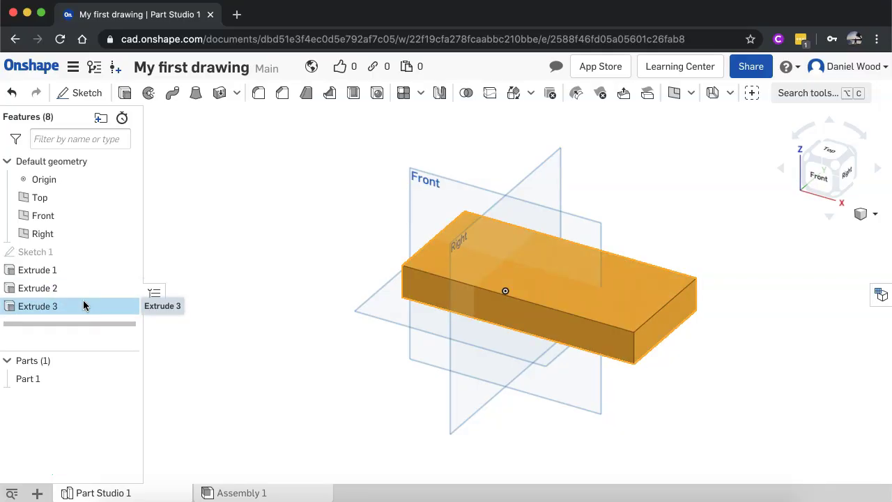
pyautogui.keyDown('shift'); pyautogui.click(82, 279); pyautogui.keyUp('shift')
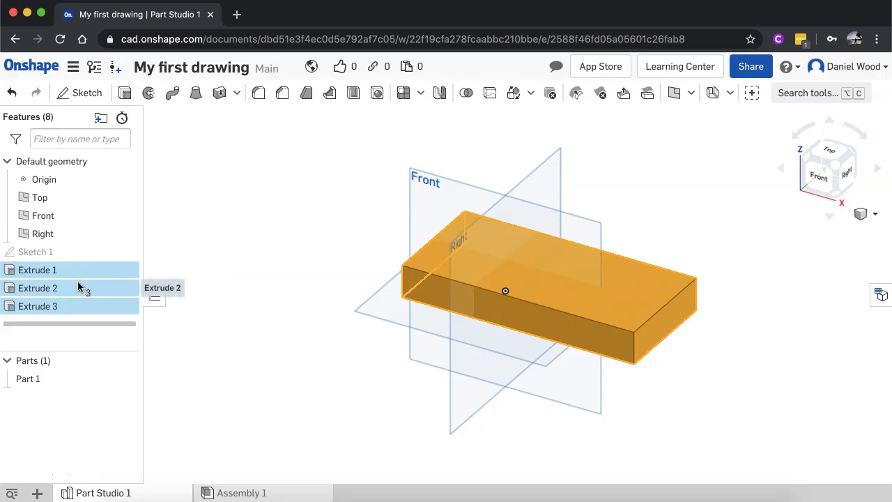
pyautogui.rightClick(78, 288)
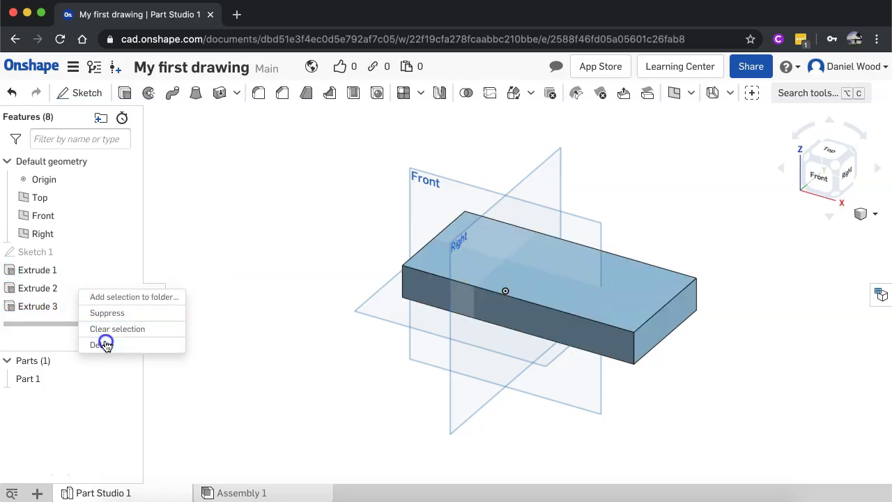
pyautogui.click(101, 344)
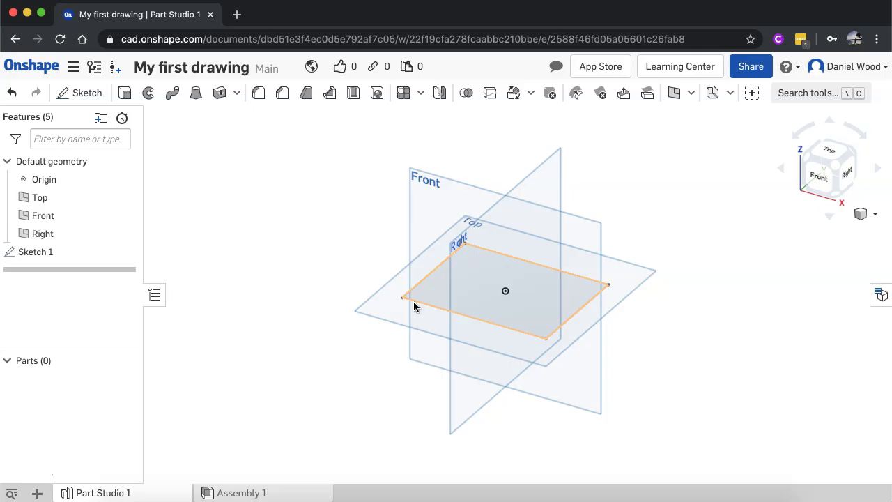
# Step: Delete the rectangle sketch from the Top plane
pyautogui.click(456, 295)
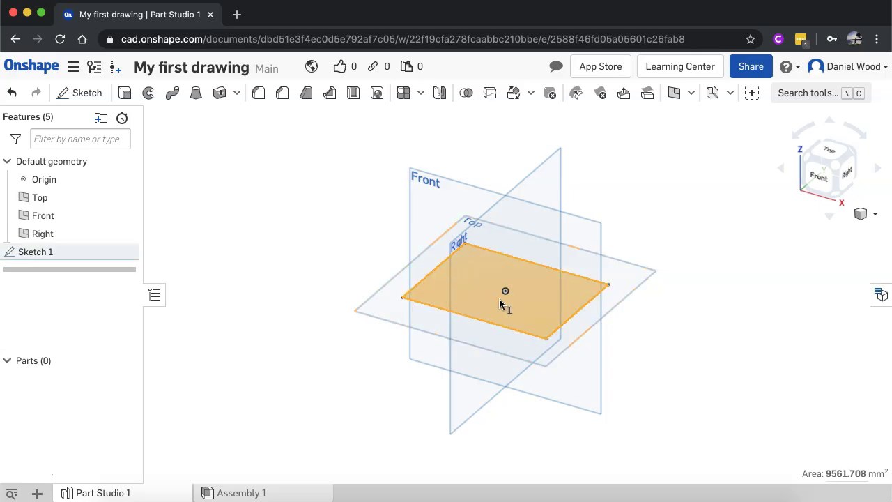
pyautogui.rightClick(40, 251)
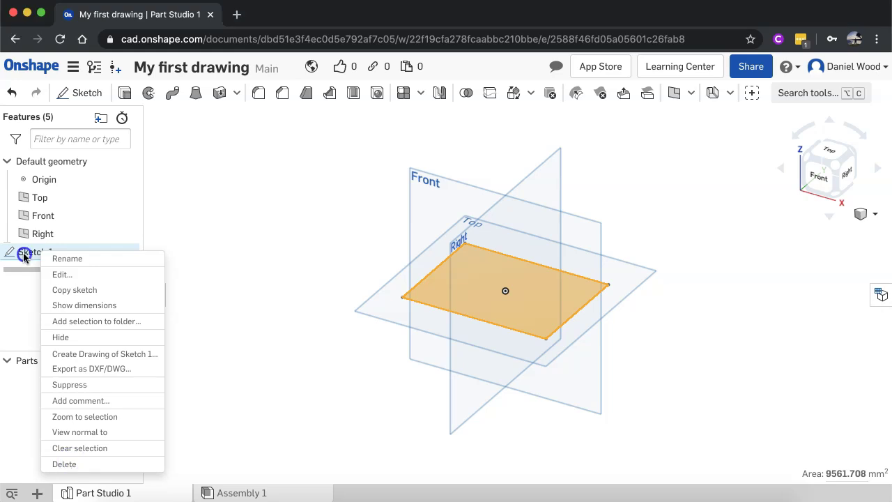
pyautogui.click(304, 234)
pyautogui.click(448, 270)
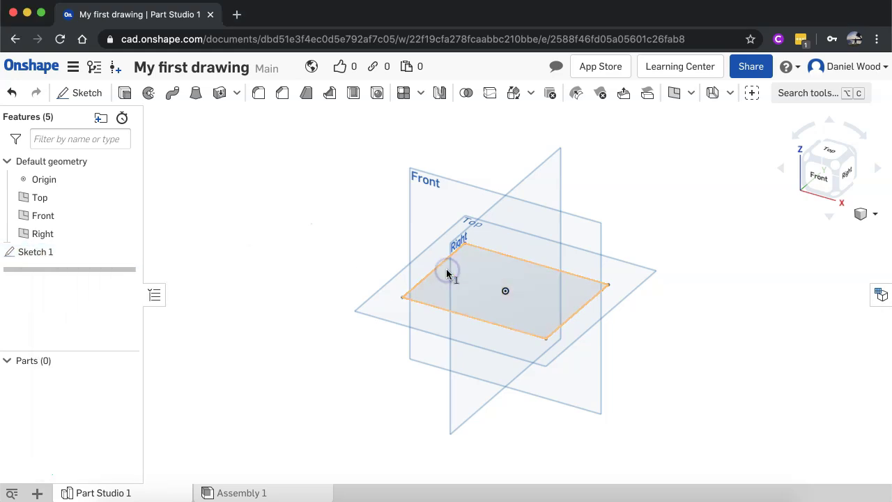
pyautogui.click(458, 281)
pyautogui.press('Delete')
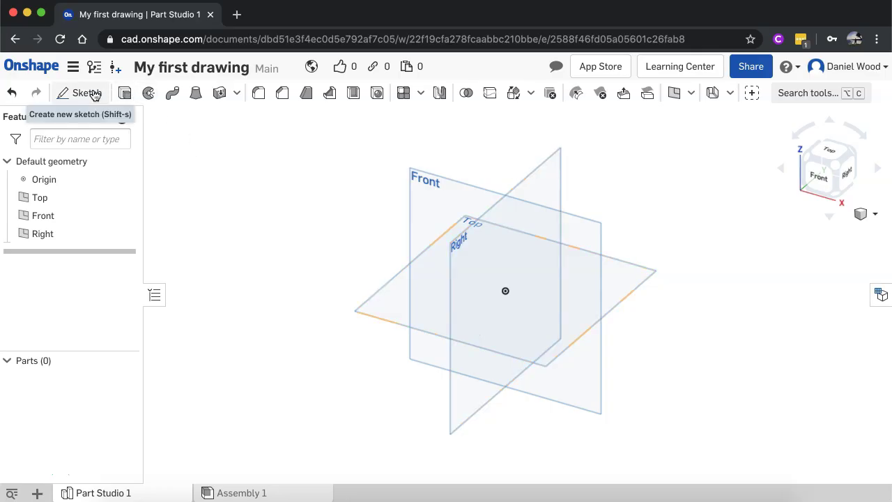
# Step: Sketch a center point circle on the Top plane, centered on the origin with a 100 mm diameter, and finish the sketch
pyautogui.click(87, 93)
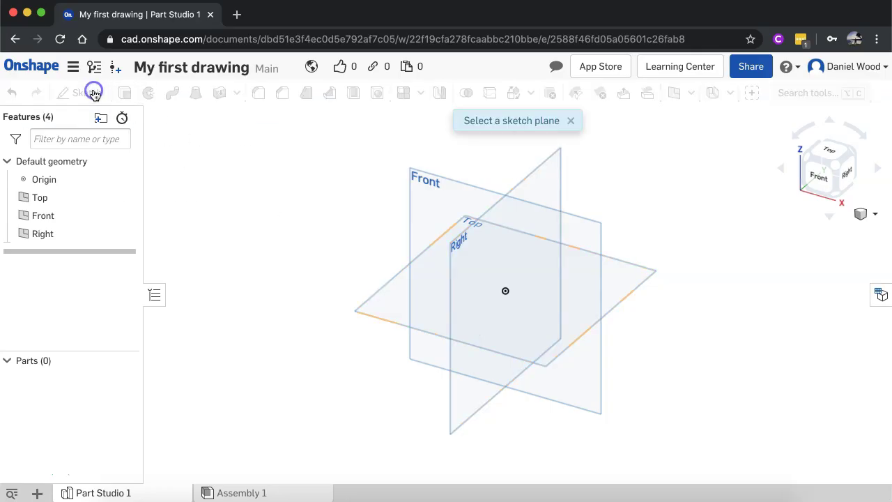
pyautogui.click(390, 308)
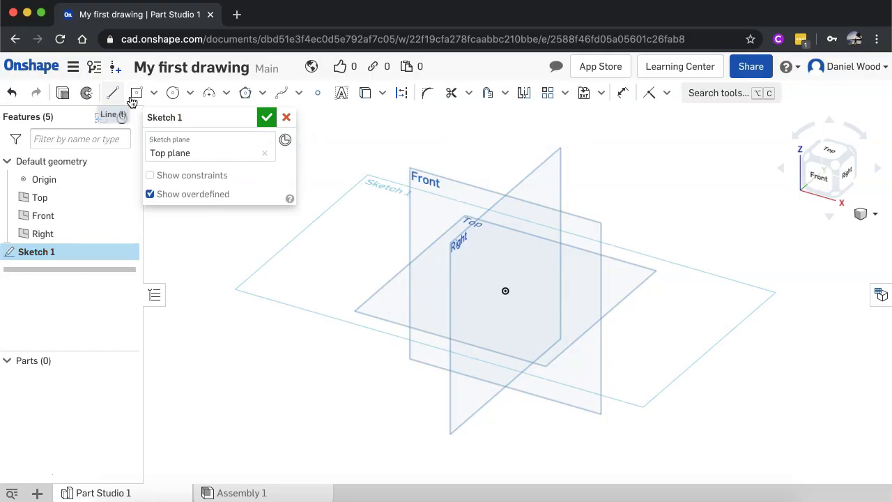
pyautogui.click(189, 93)
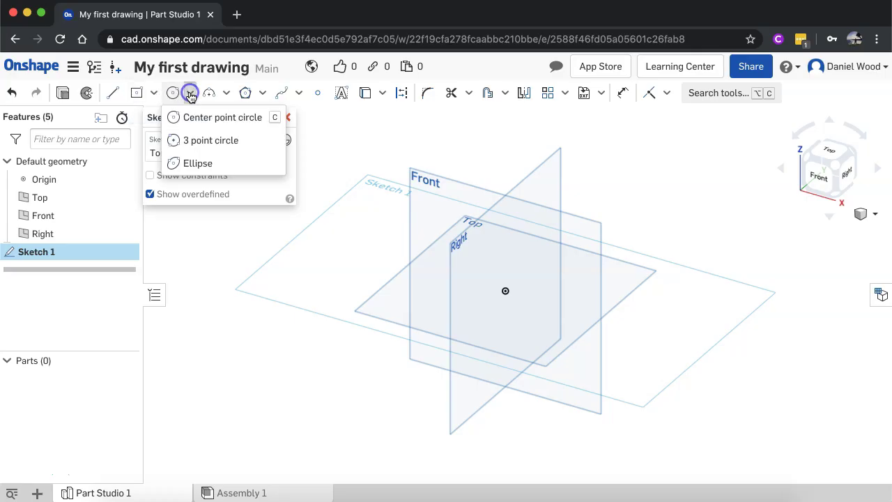
pyautogui.click(232, 117)
pyautogui.click(505, 290)
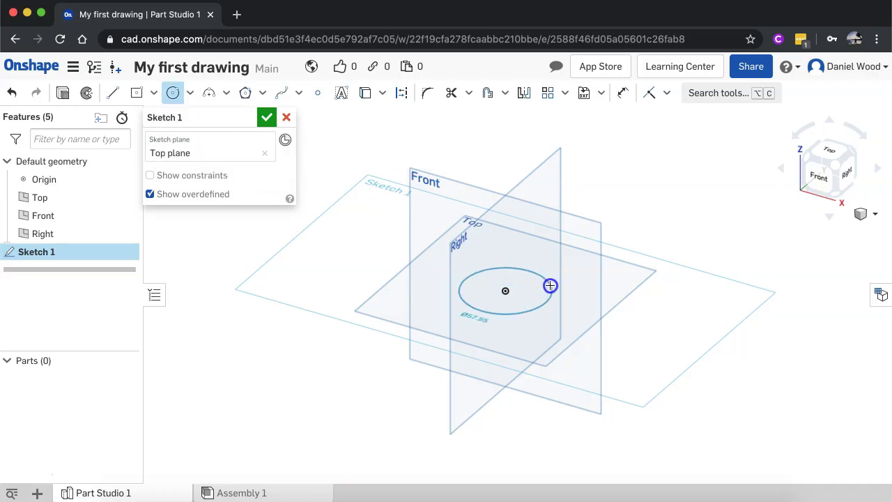
pyautogui.click(597, 281)
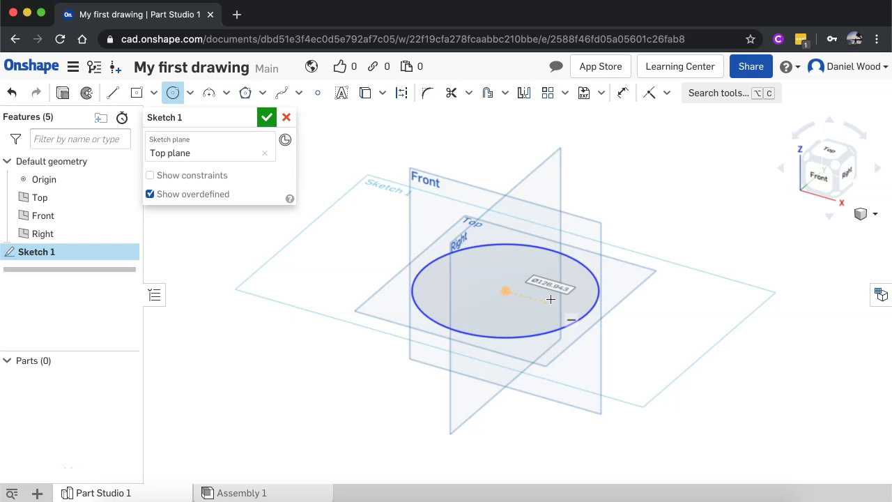
pyautogui.write('100')
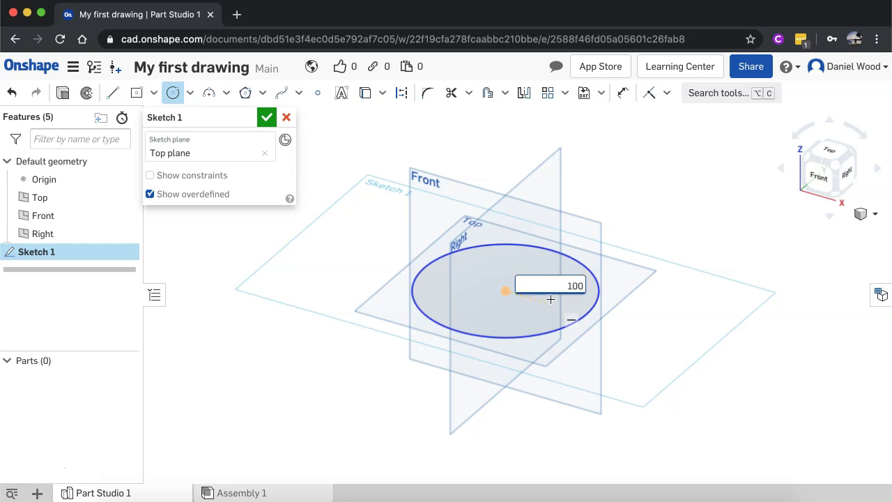
pyautogui.press('Return')
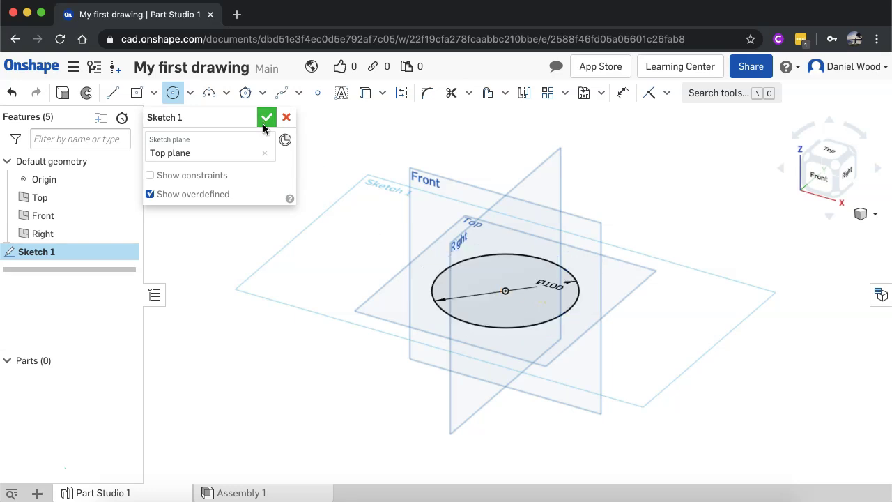
pyautogui.click(262, 119)
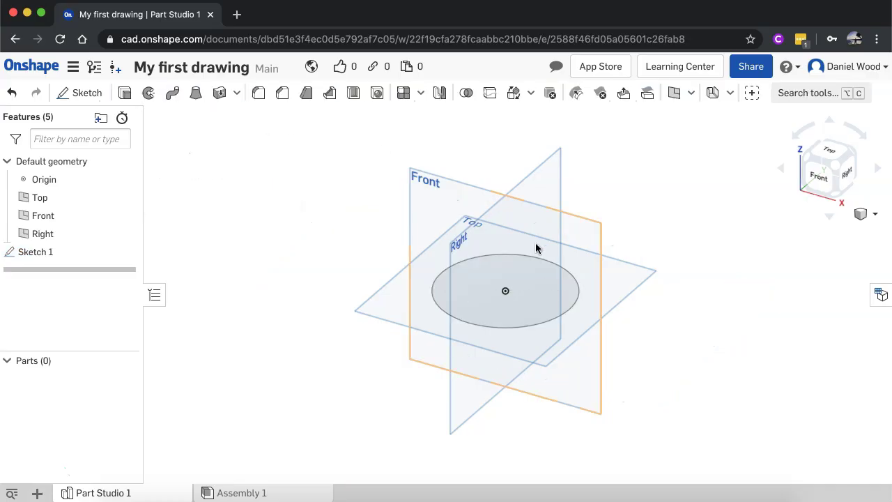
# Step: Extrude the circle upward by about 102 mm as a new solid cylinder
pyautogui.click(492, 271)
pyautogui.click(129, 93)
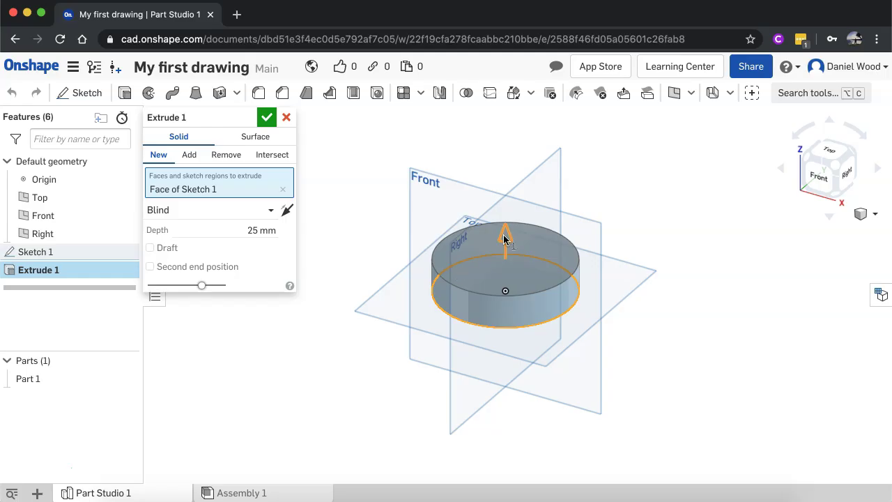
pyautogui.moveTo(505, 239); pyautogui.dragTo(511, 137)
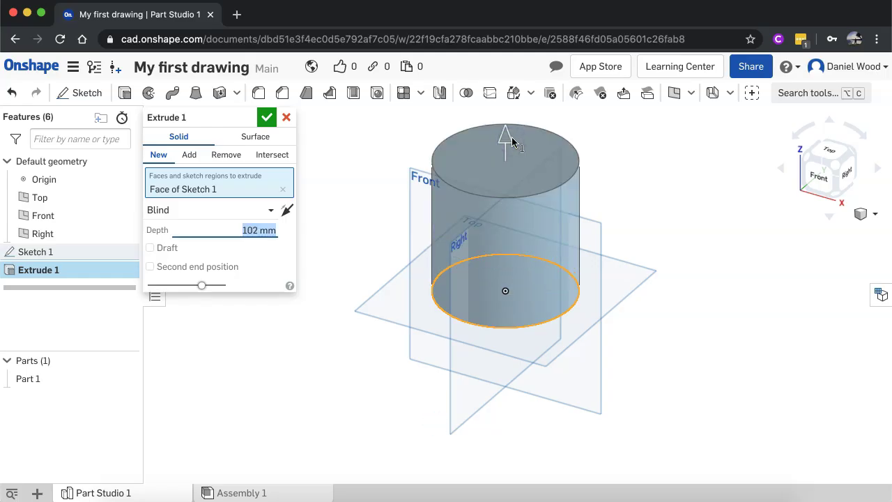
pyautogui.click(266, 117)
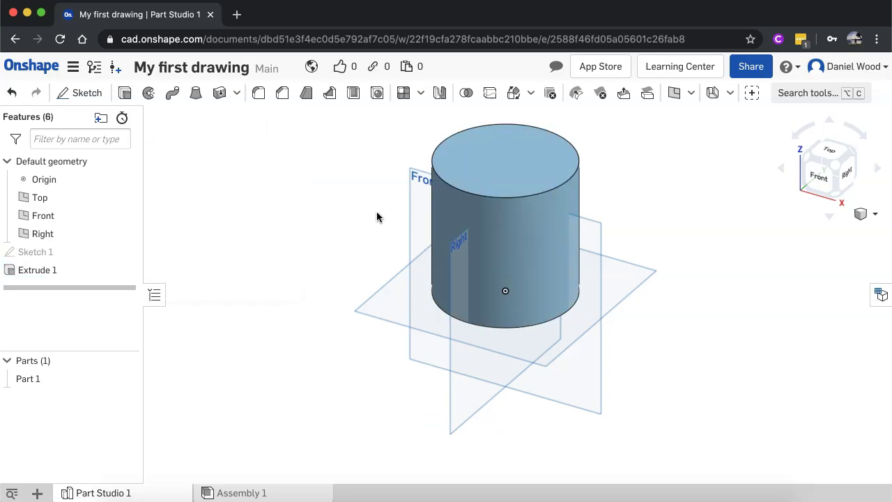
# Step: Undo the cylinder extrusion and the circle sketch
pyautogui.hotkey('ctrl', 'z')
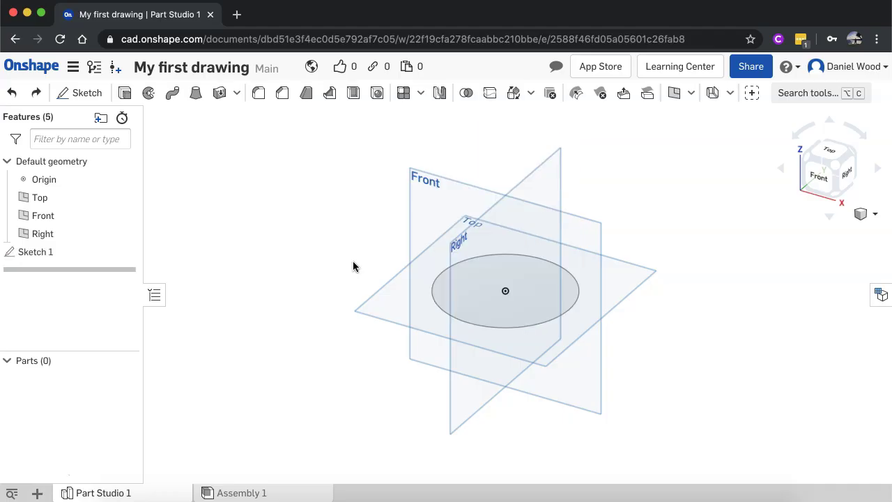
pyautogui.hotkey('ctrl', 'z')
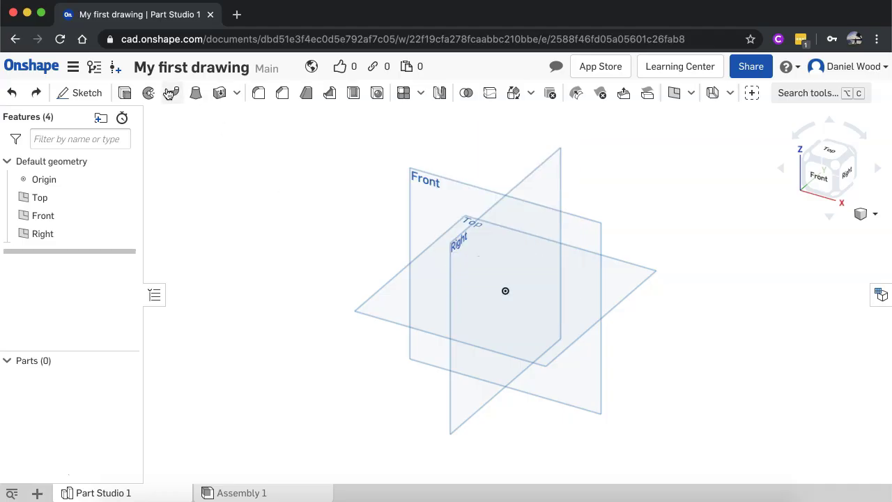
# Step: Sketch a 3 point circle enclosing the origin on the Top plane, and undo it
pyautogui.click(95, 98)
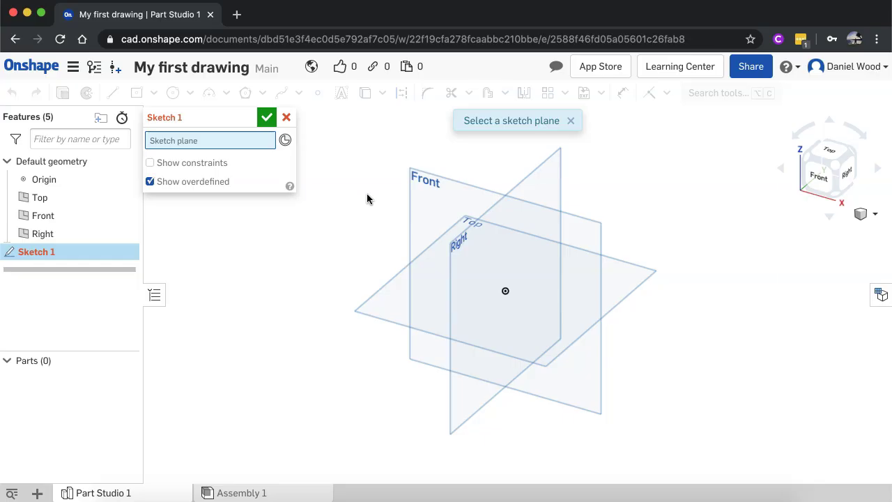
pyautogui.click(394, 298)
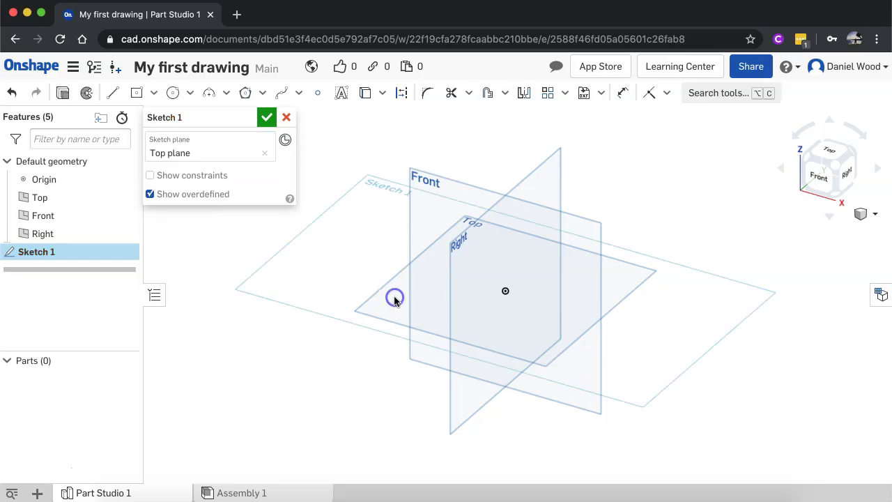
pyautogui.click(189, 93)
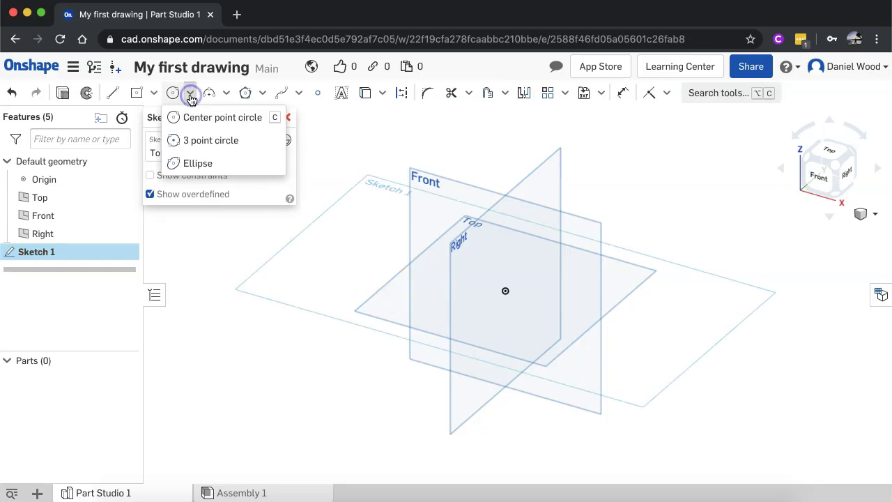
pyautogui.click(219, 145)
pyautogui.click(377, 285)
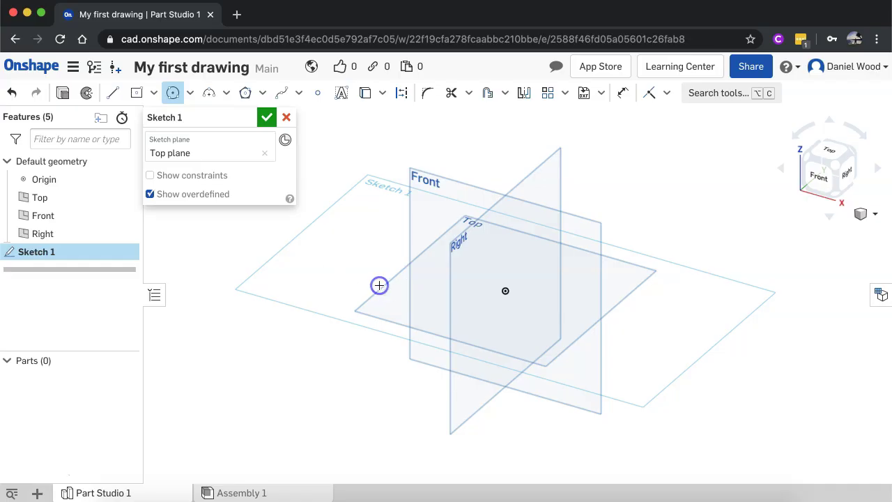
pyautogui.click(441, 325)
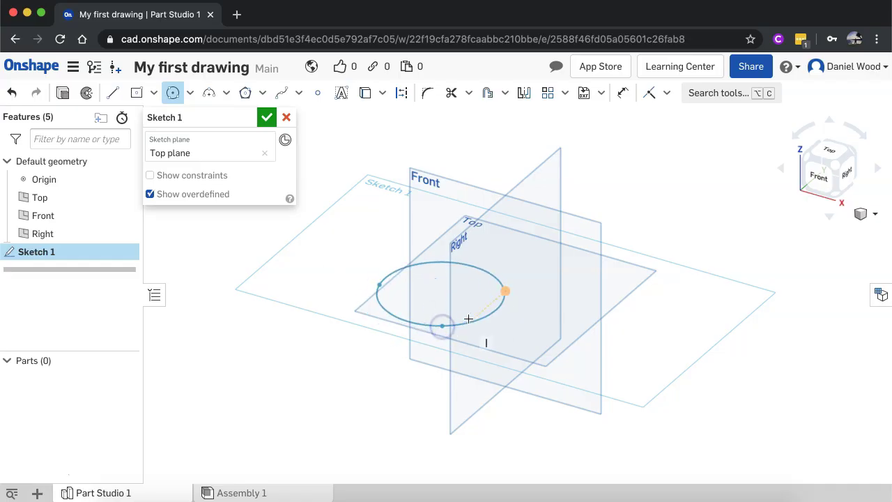
pyautogui.click(555, 254)
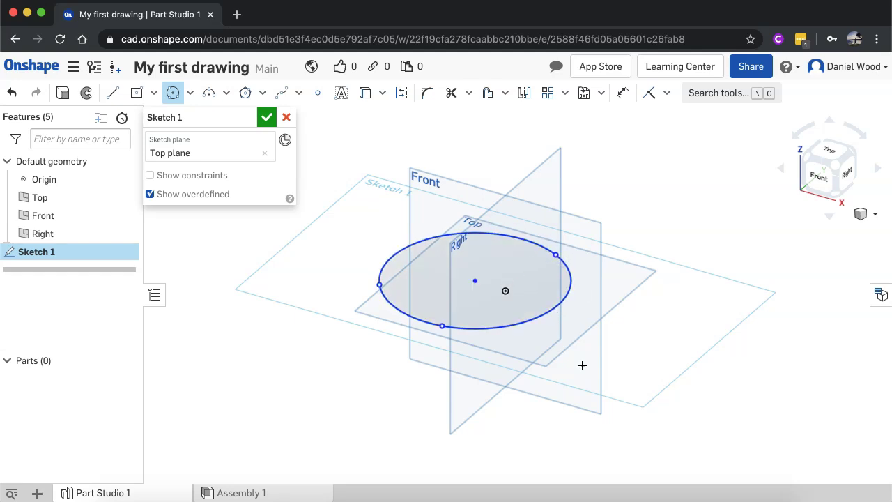
pyautogui.press('super+z')
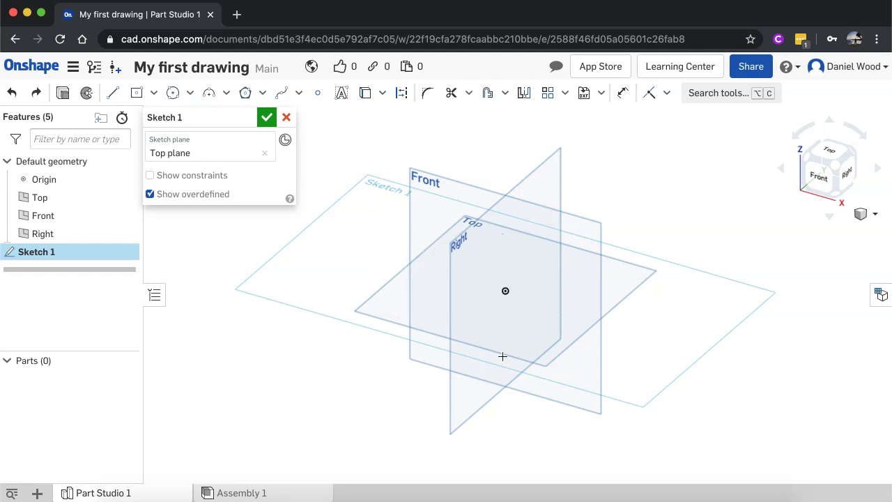
# Step: Draw an ellipse of about 125 by 162 mm on the Top plane, centered off the origin toward negative X
pyautogui.click(191, 94)
pyautogui.click(211, 164)
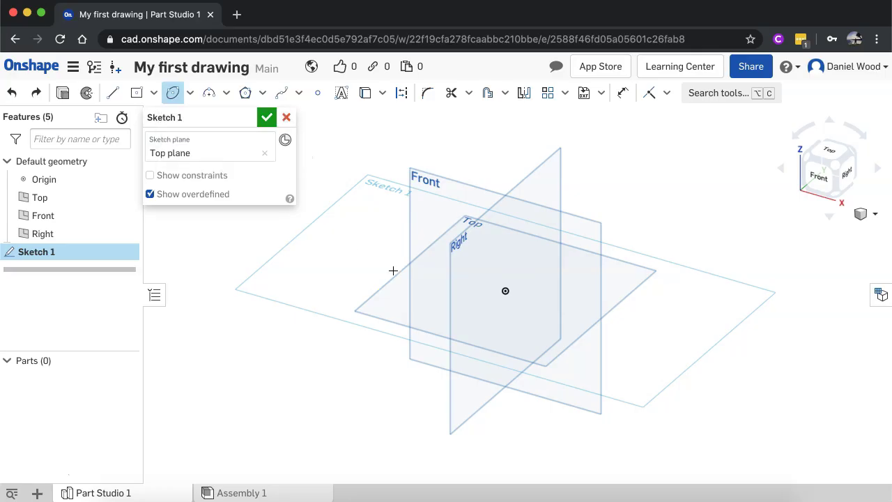
pyautogui.click(448, 283)
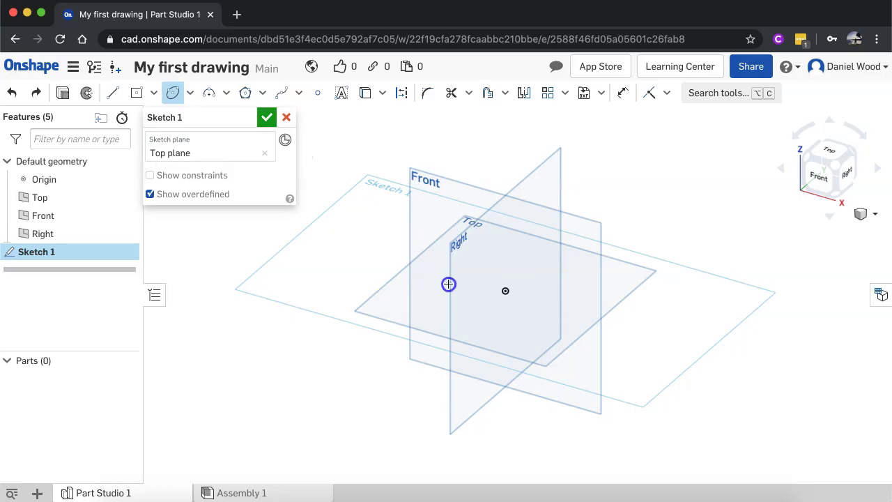
pyautogui.click(525, 260)
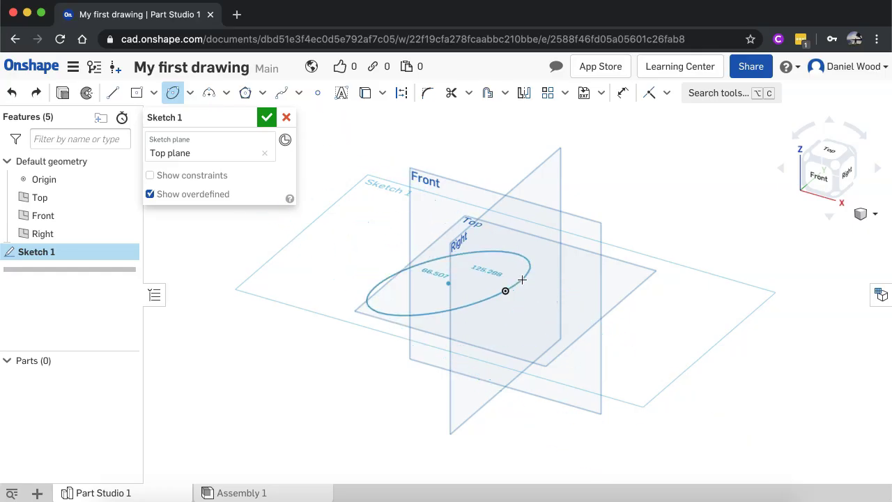
pyautogui.click(548, 301)
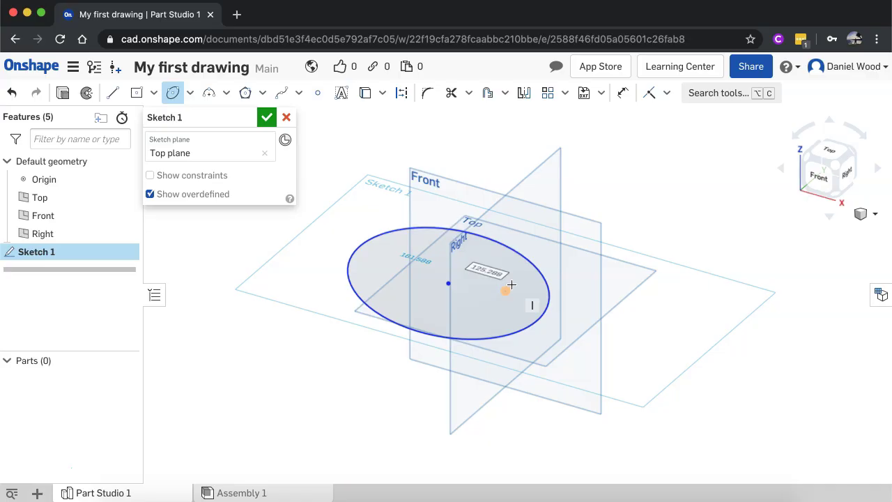
# Step: Set the ellipse's two axes to 120 mm and 160 mm, and discard the sketch
pyautogui.doubleClick(509, 276)
pyautogui.write('1')
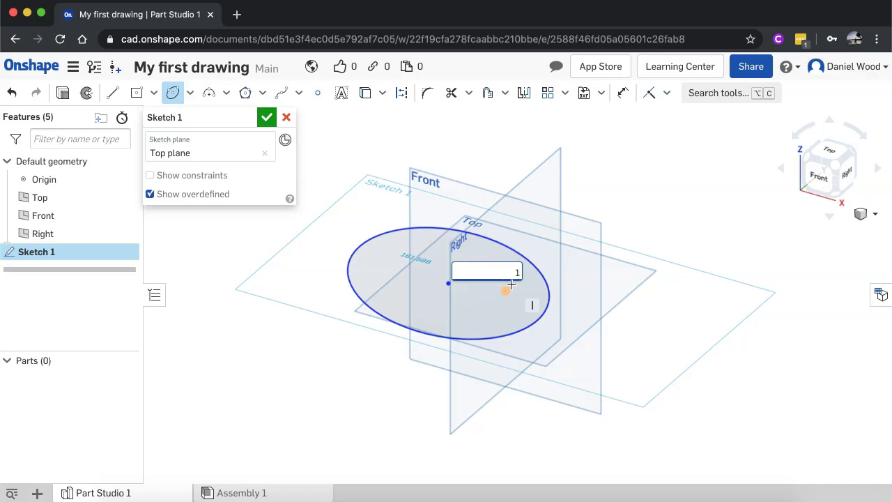
pyautogui.write('20')
pyautogui.press('Return')
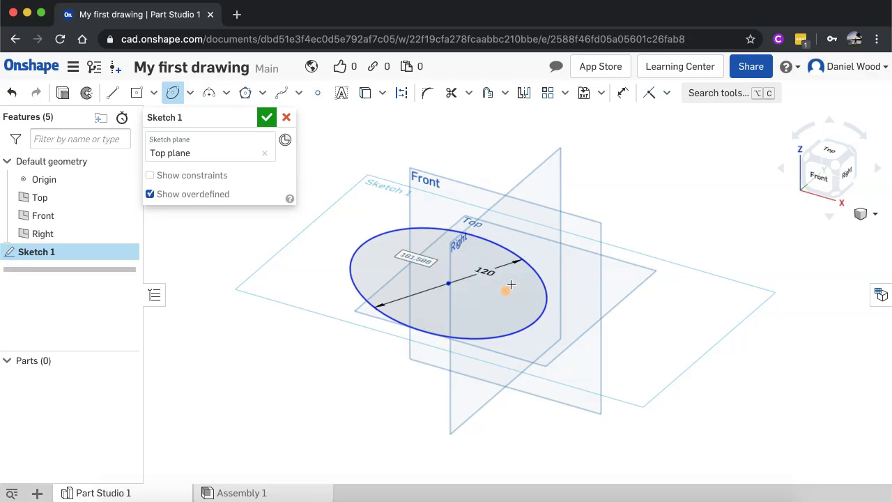
pyautogui.doubleClick(419, 268)
pyautogui.write('16')
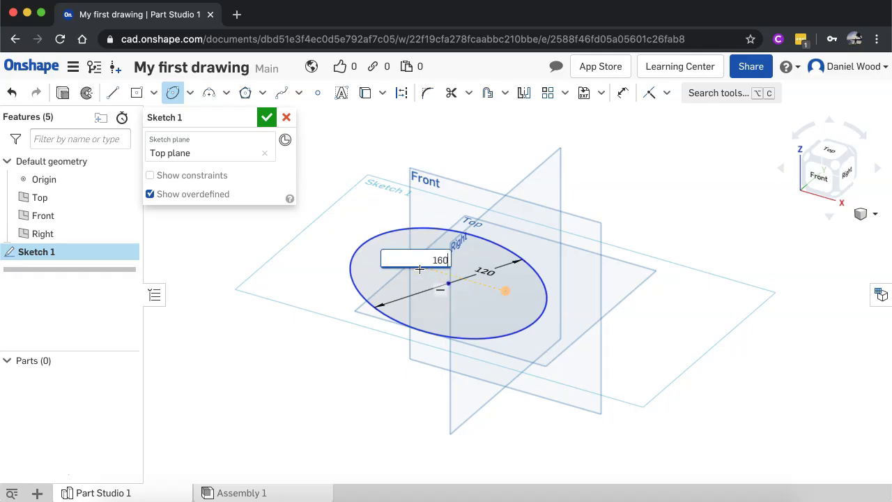
pyautogui.write('0')
pyautogui.press('Return')
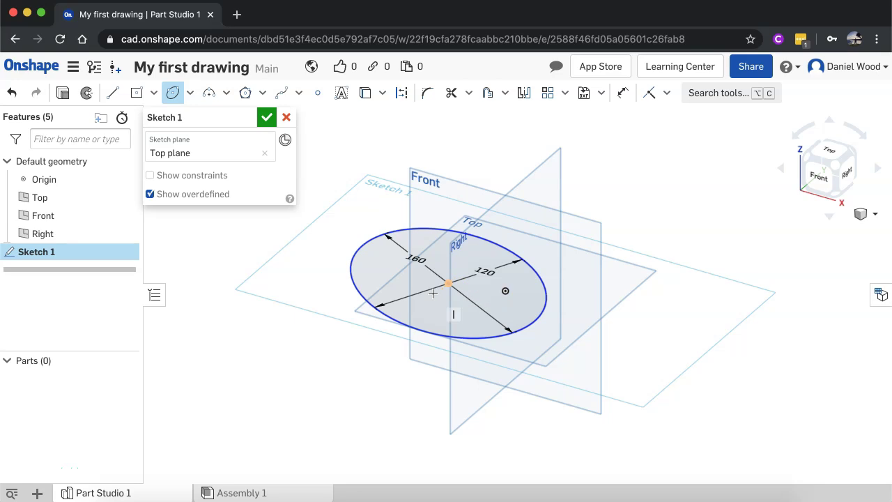
pyautogui.click(286, 117)
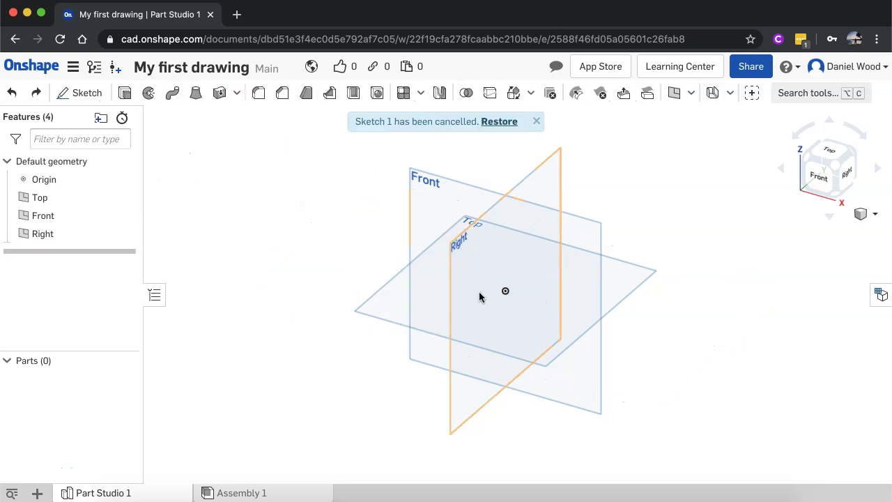
# Step: Sketch a closed, irregular six-sided line outline on the Top plane, starting and ending at the origin, with its longest side about 82 mm
pyautogui.click(395, 312)
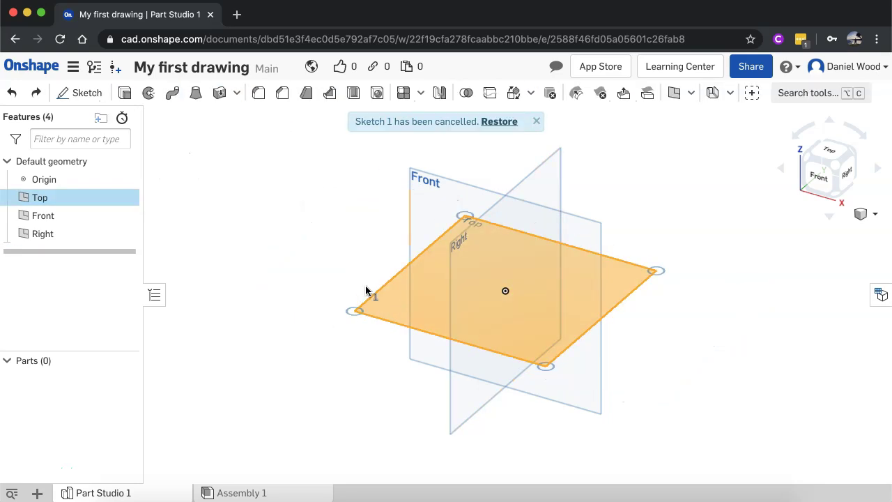
pyautogui.click(89, 95)
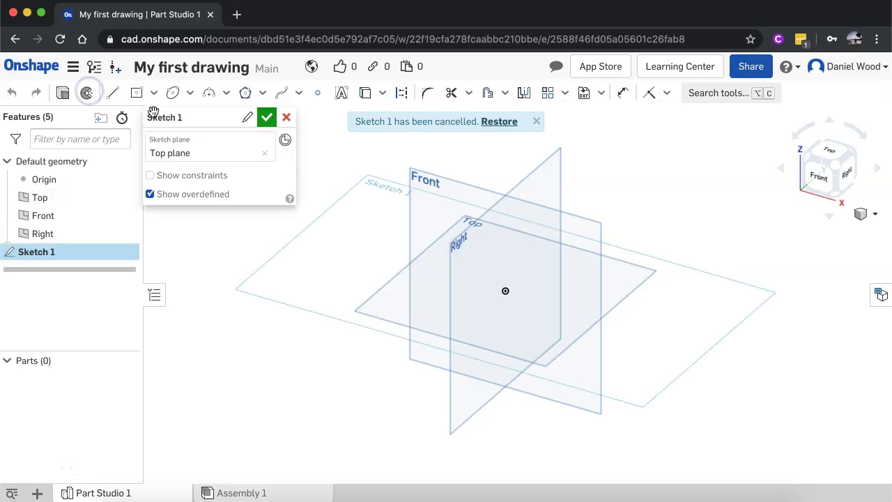
pyautogui.click(115, 97)
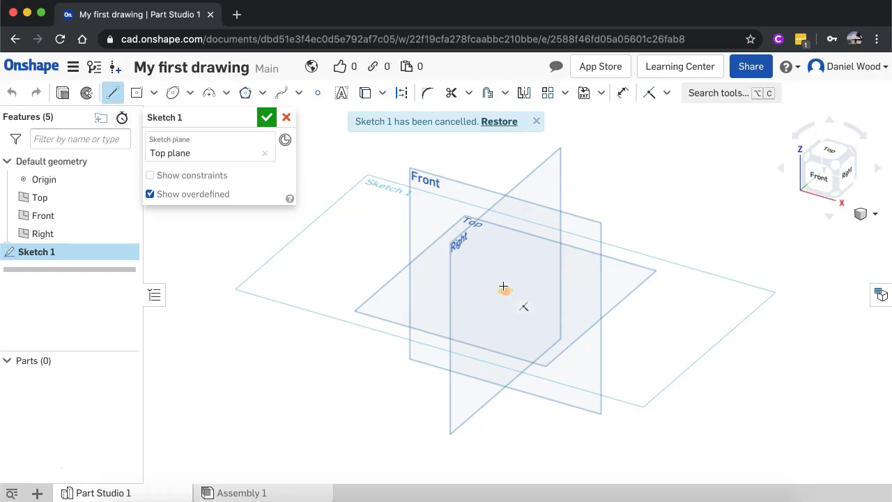
pyautogui.click(504, 290)
pyautogui.click(441, 291)
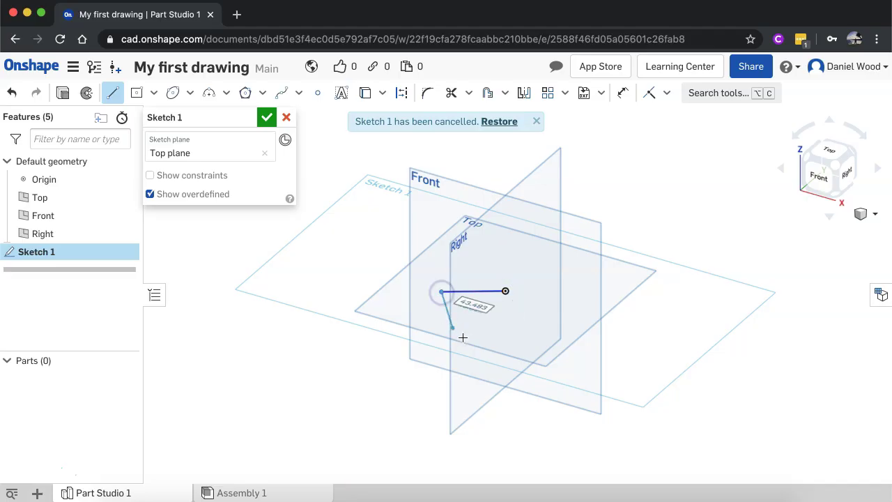
pyautogui.click(462, 338)
pyautogui.click(584, 333)
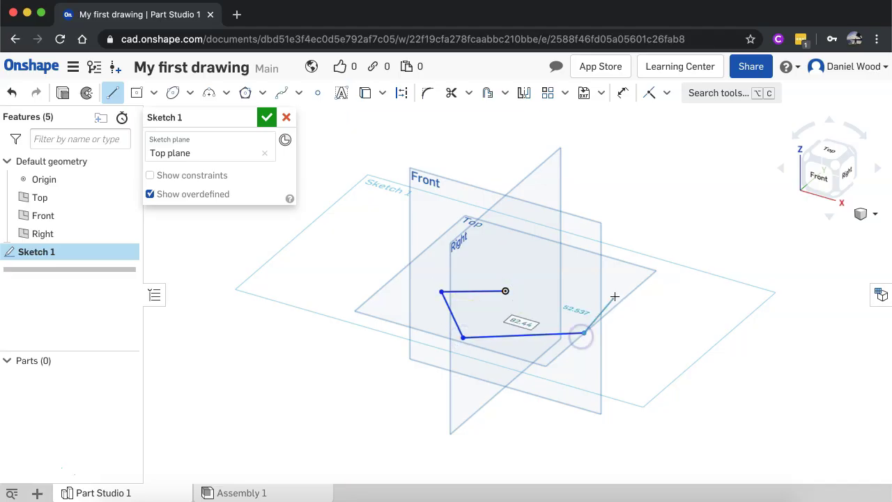
pyautogui.click(614, 297)
pyautogui.click(561, 253)
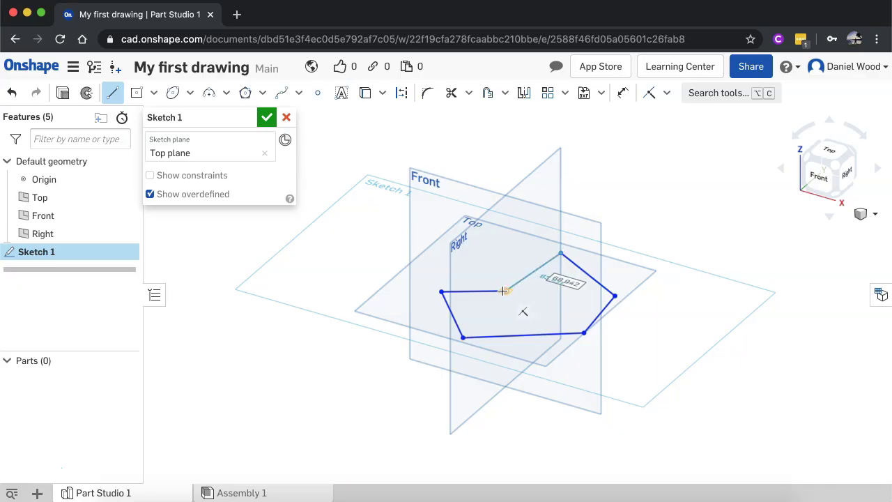
pyautogui.scroll(5, 503, 291)
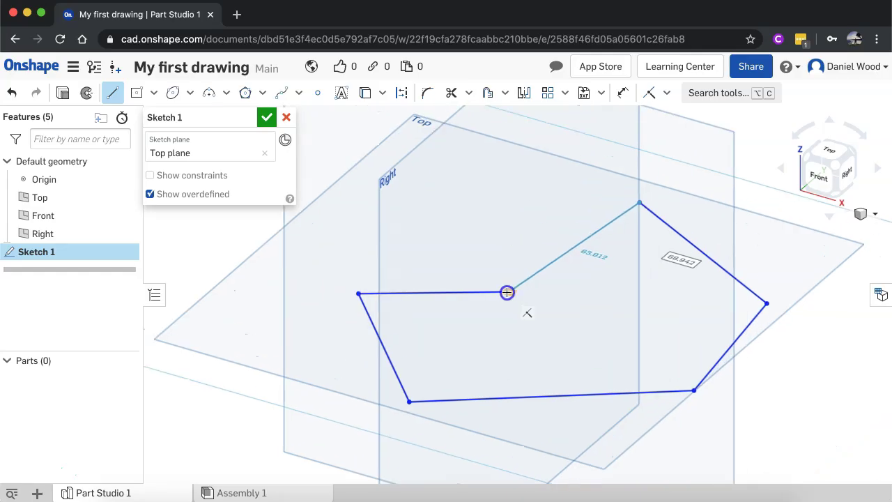
pyautogui.click(506, 292)
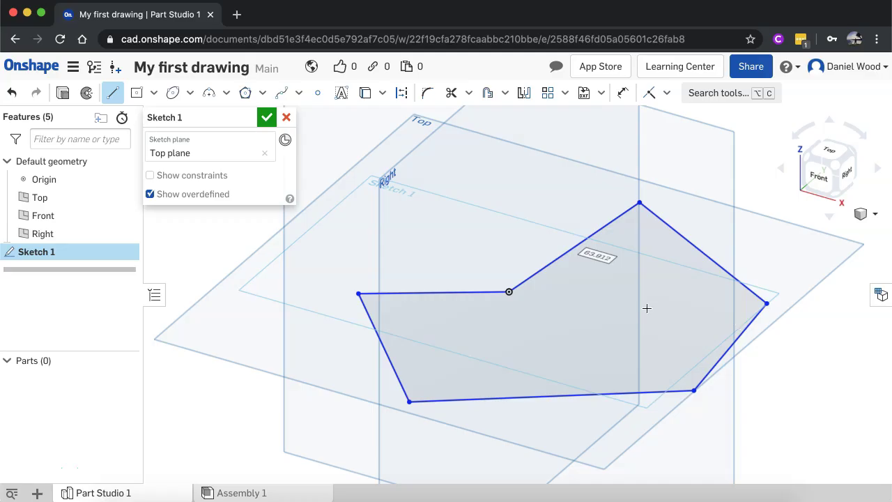
pyautogui.scroll(-5, 647, 308)
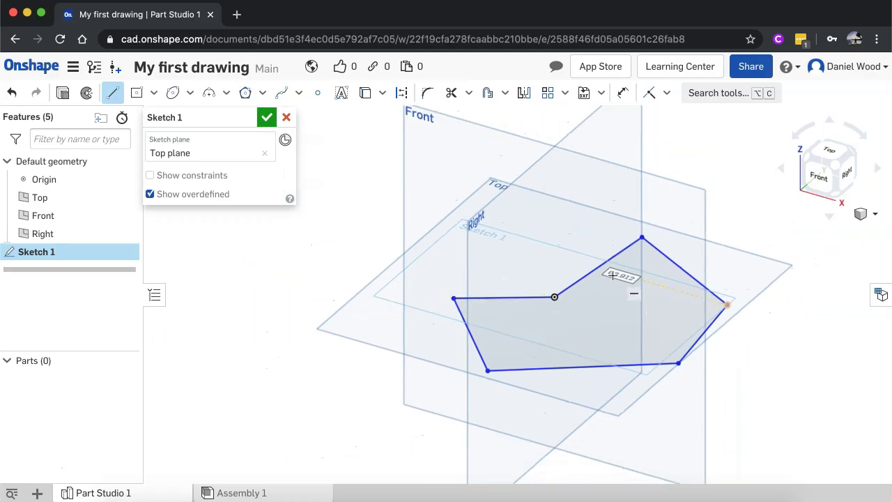
pyautogui.click(268, 121)
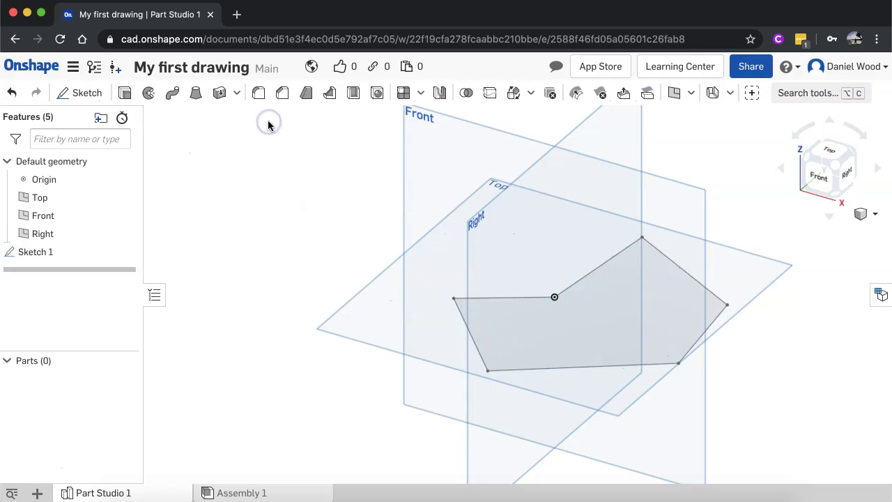
# Step: Extrude the six-sided outline upward as a new solid with a blind depth of about 63 mm
pyautogui.click(517, 312)
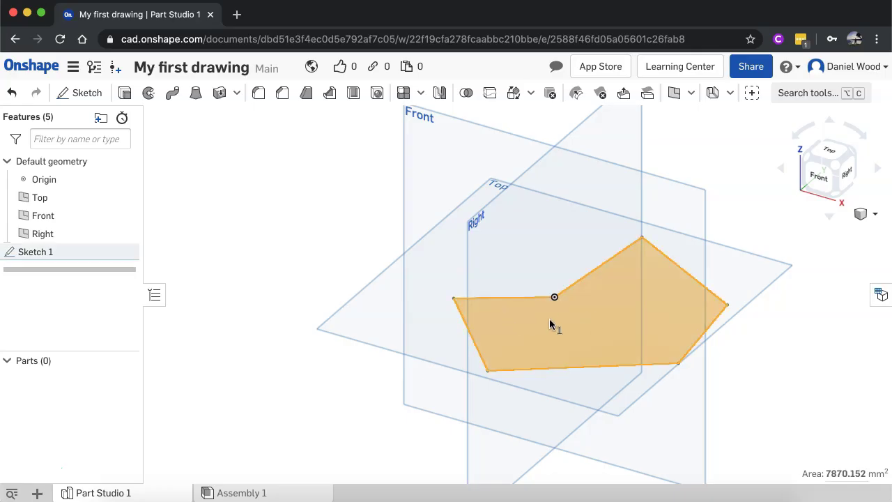
pyautogui.moveTo(551, 323); pyautogui.dragTo(515, 303, button='right')
pyautogui.click(124, 93)
pyautogui.moveTo(581, 243); pyautogui.dragTo(591, 166)
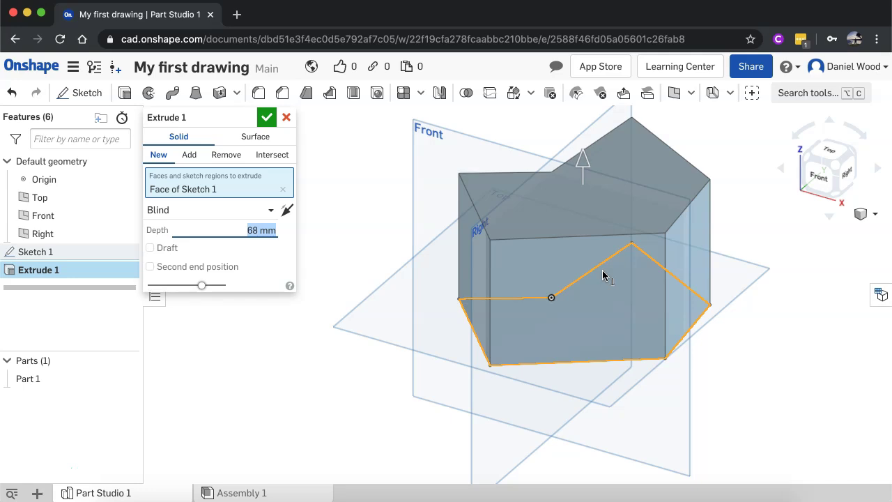
pyautogui.scroll(-2, 446, 346)
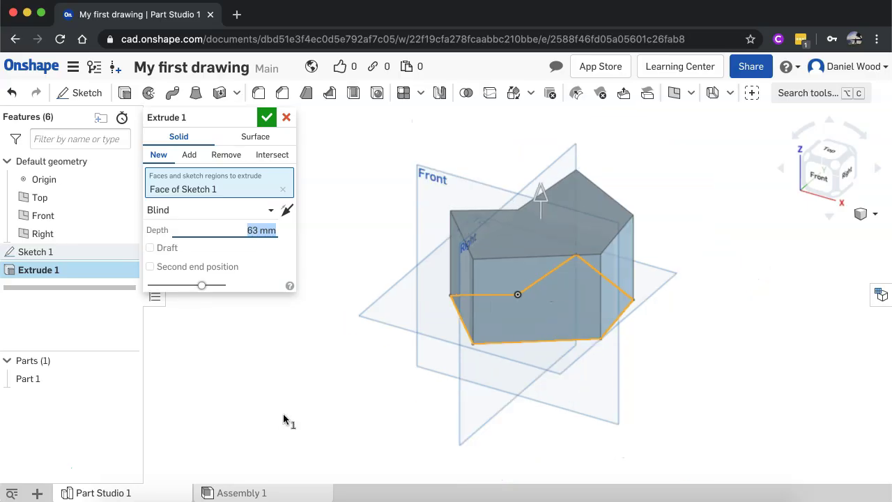